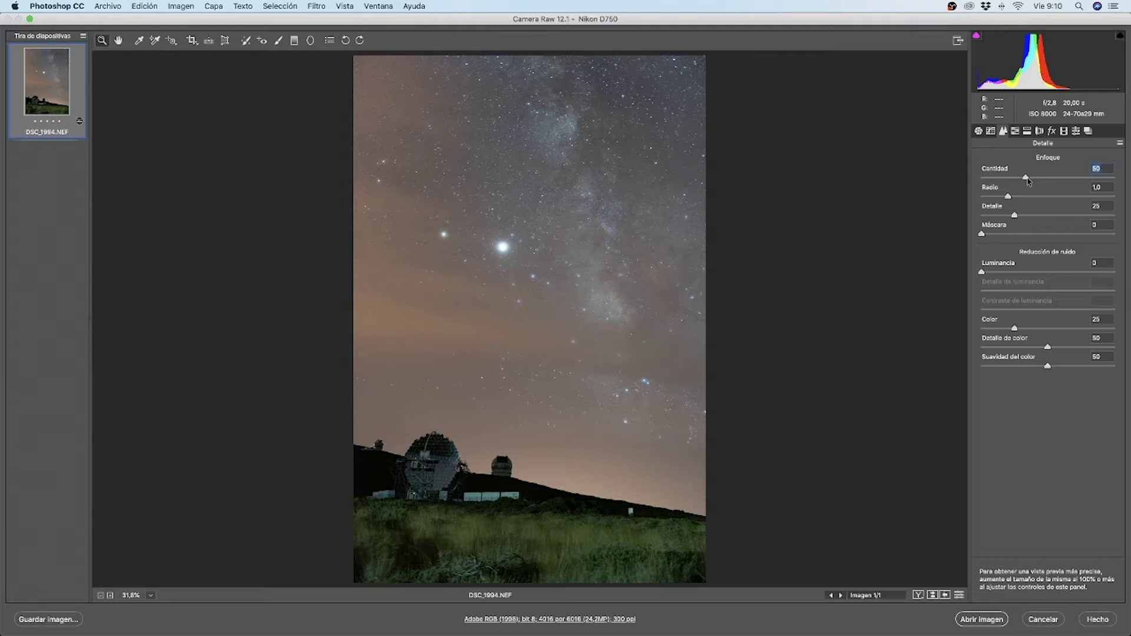
In the Basic adjustments, set exposure to +0.20, shadows to +52, contrast to +65 and highlights to -36
click(978, 132)
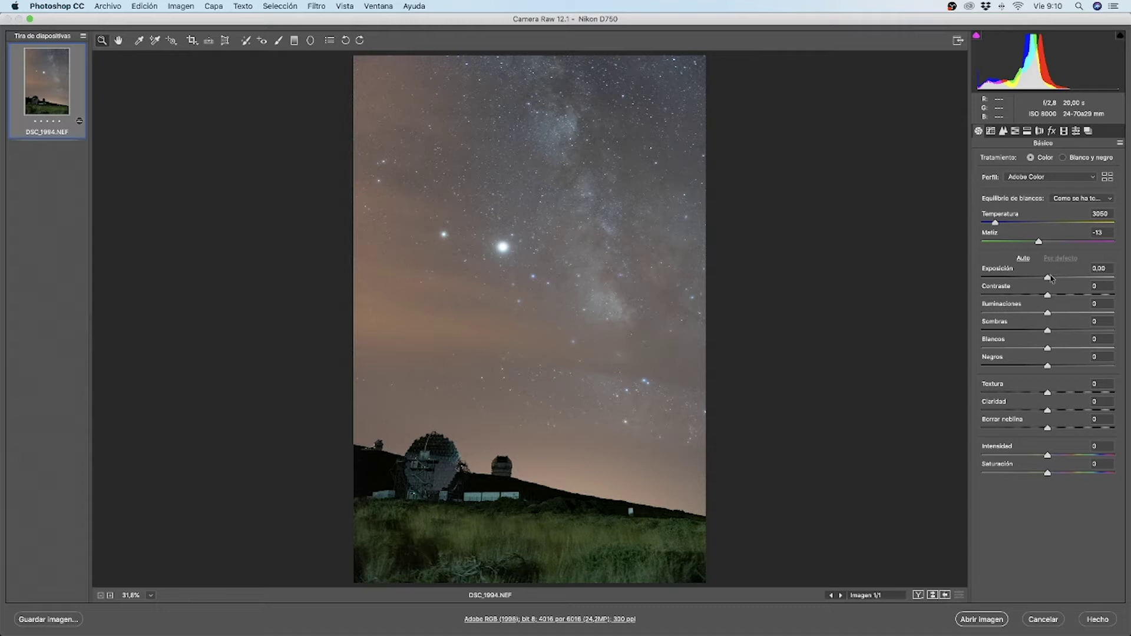
drag(1048, 279, 1052, 280)
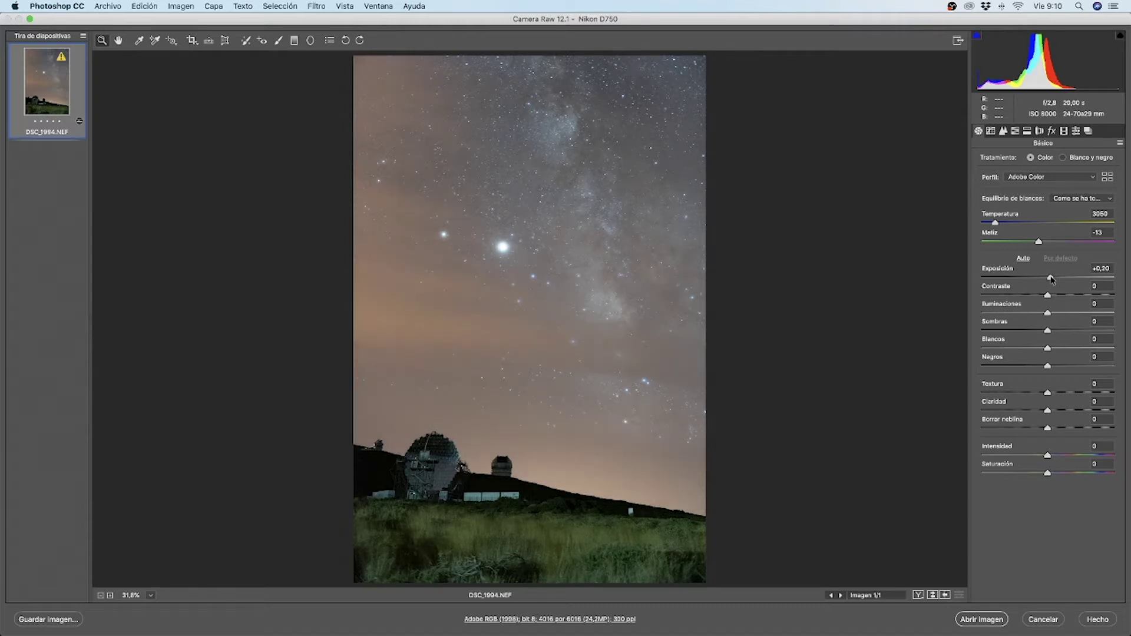
drag(1048, 331, 1081, 332)
drag(1048, 295, 1095, 299)
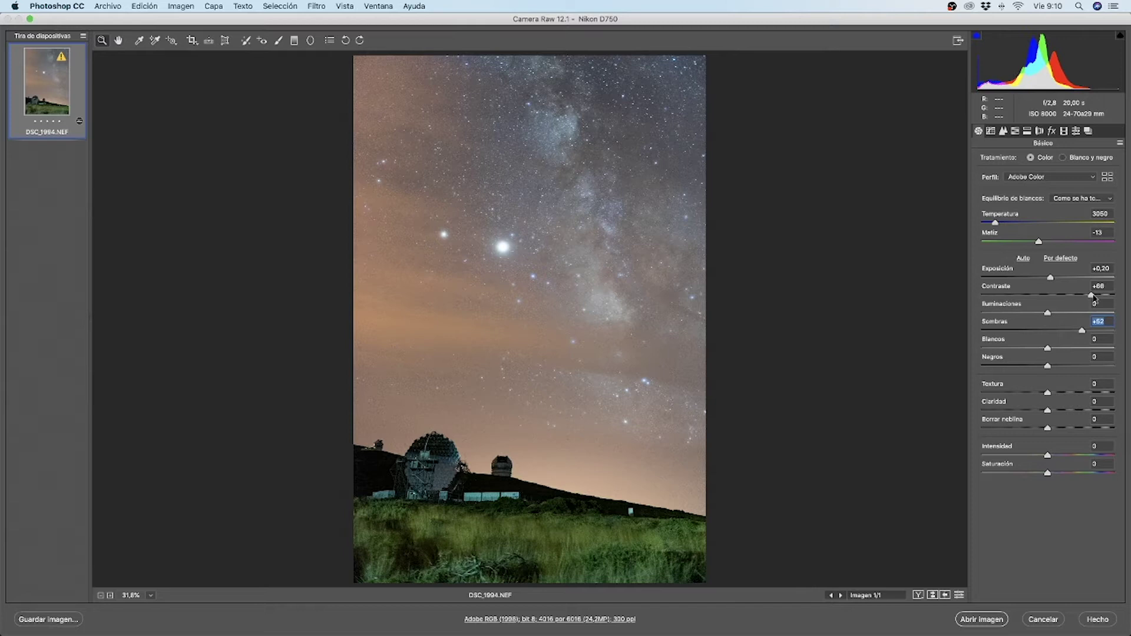
drag(1048, 313, 1024, 313)
Set whites to +14, blacks to -7, texture to +5, clarity to +8, dehaze to +2, saturation to +5 and tint to -14
mouse_move(1047, 348)
mouse_down()
mouse_move(1057, 348)
mouse_move(1043, 366)
mouse_up()
drag(1047, 392, 1049, 427)
drag(1048, 474, 1051, 474)
click(995, 223)
click(1037, 242)
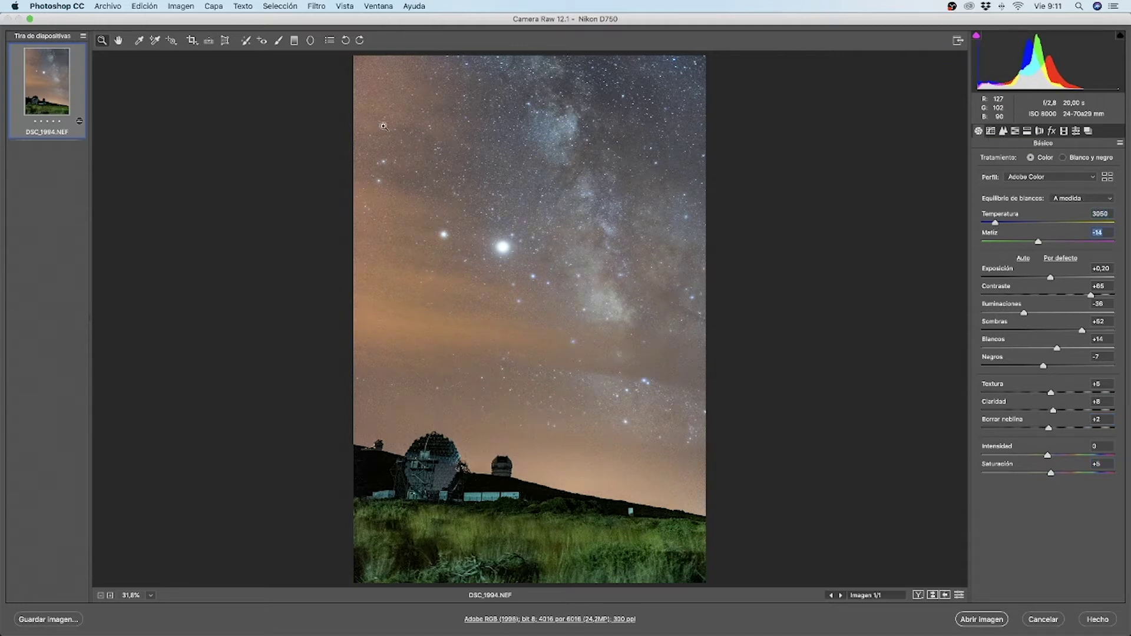
Add a graduated filter fading from the observatory horizon up into the mid-sky and set its exposure to +0.20
click(295, 42)
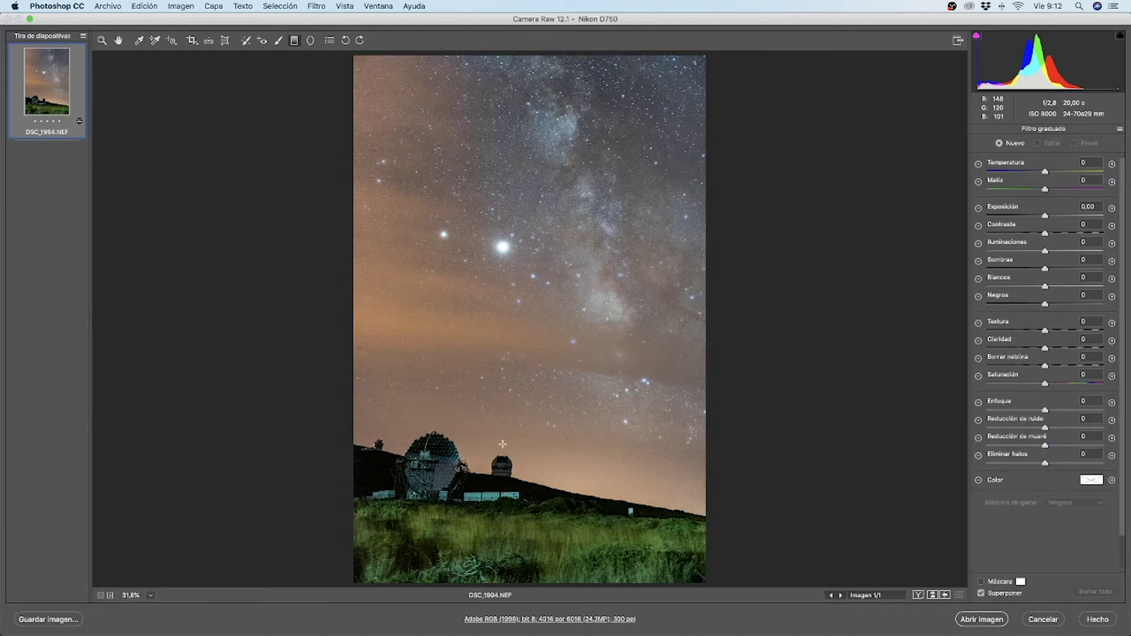
drag(535, 455, 568, 309)
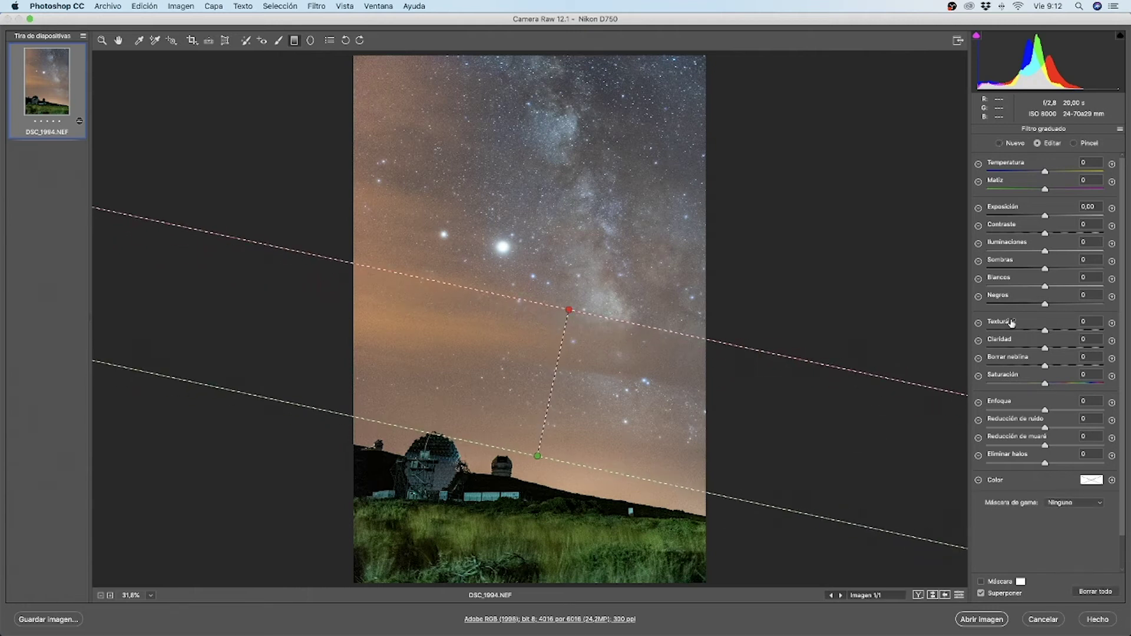
drag(1048, 218, 1051, 219)
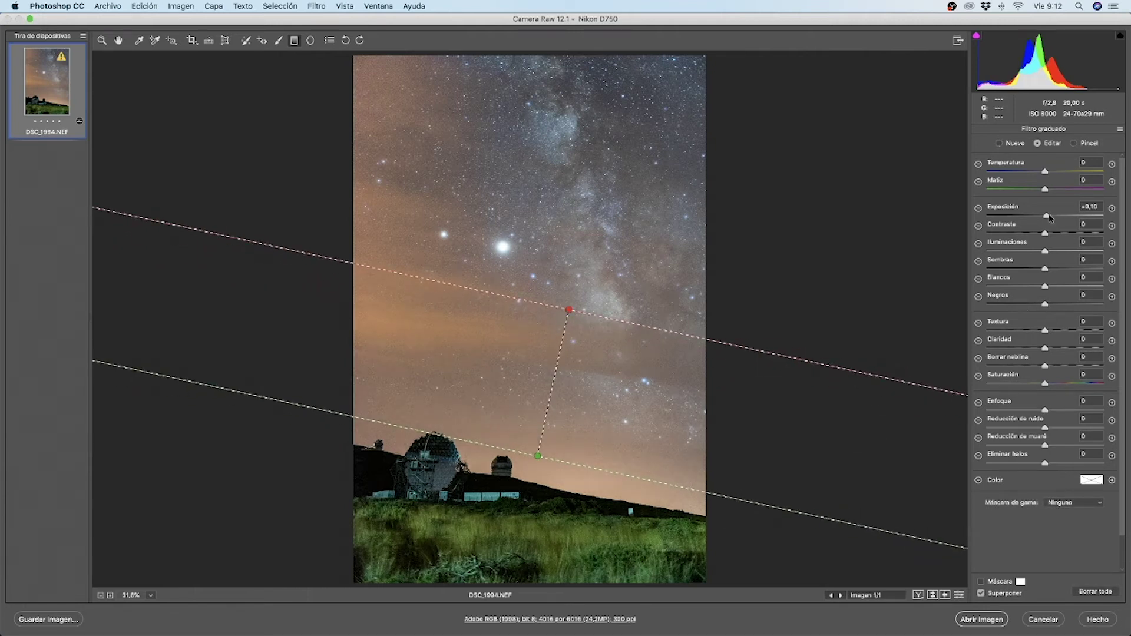
click(1058, 269)
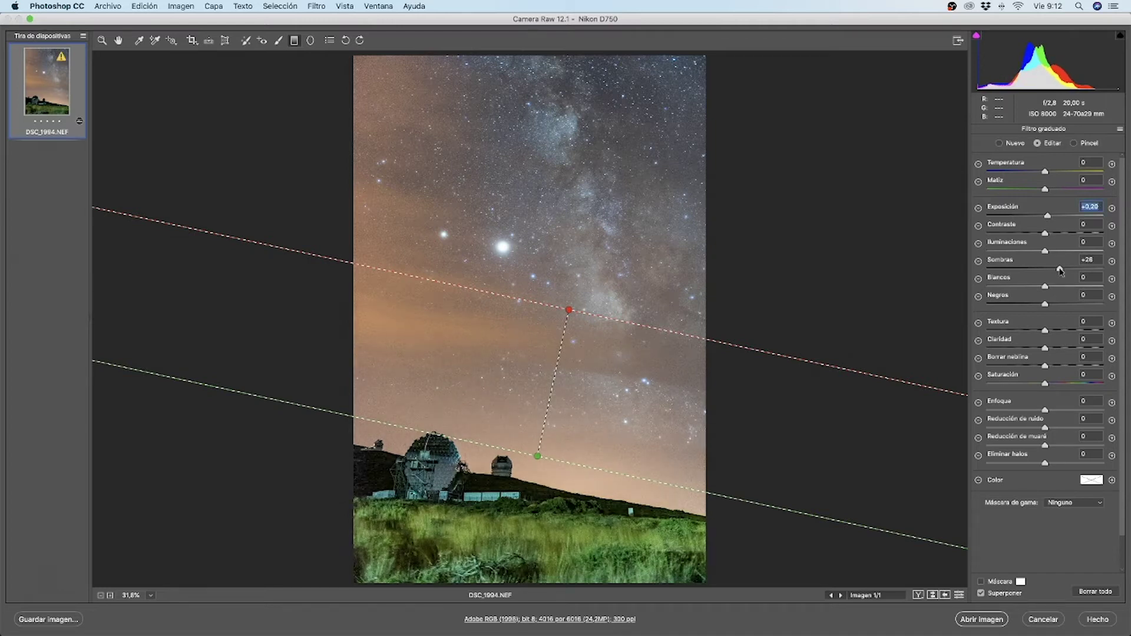
drag(569, 309, 579, 308)
Warm the horizon gradient slightly and set its contrast to +16, highlights to -9, shadows to +31 and saturation to +5
click(1048, 172)
click(1054, 233)
click(1039, 251)
click(1067, 269)
drag(1066, 269, 1063, 270)
drag(1044, 383, 1048, 383)
Add a second graduated filter from the brightest star outward past the photo's right edge, resetting temperature and exposure to 0
drag(509, 269, 778, 182)
double_click(1045, 171)
double_click(1045, 216)
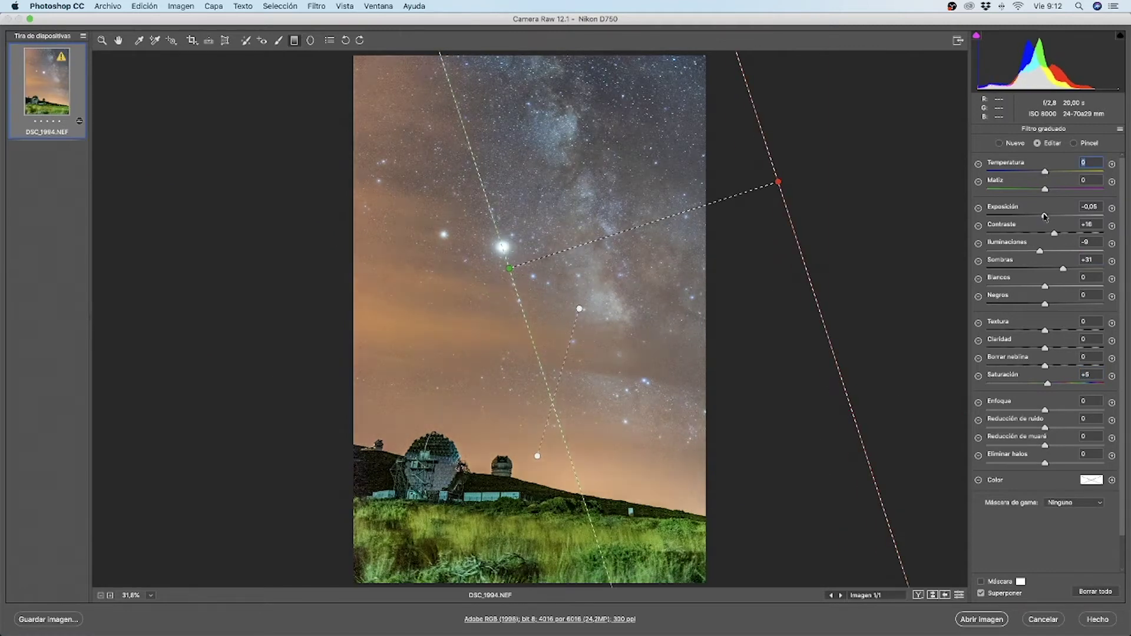
Set the sky gradient's contrast to +29, highlights to -4, shadows to +8, blacks to +1 and saturation to 0
click(1061, 233)
click(1042, 251)
click(1047, 269)
click(1048, 269)
click(1044, 304)
click(1045, 383)
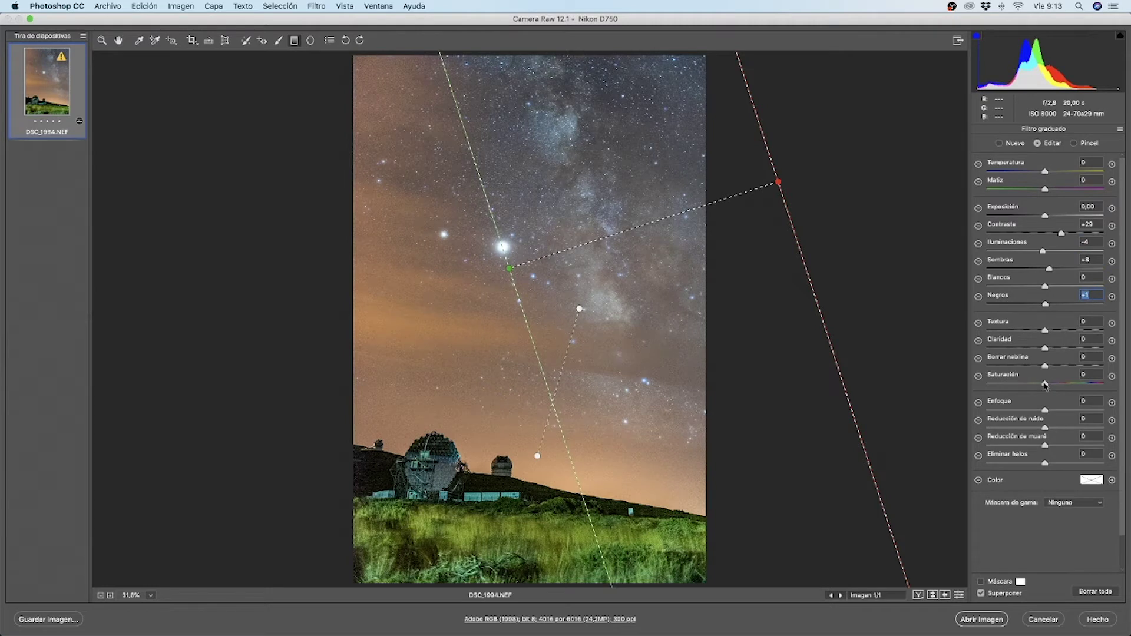
Enlarge the adjustment brush and paint a mask over the star cluster and lower Milky Way along the photo's right side
click(278, 41)
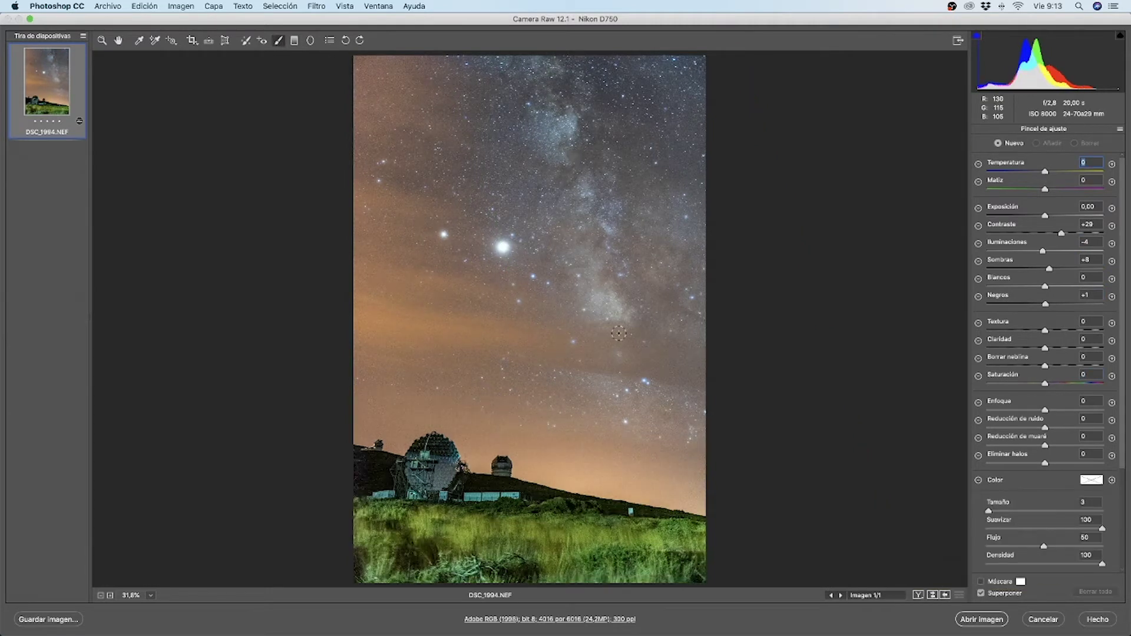
key(bracketright)
key(bracketright)
key(bracketright)
key(bracketright)
key(bracketright)
key(bracketright)
key(bracketright)
right_click(652, 396)
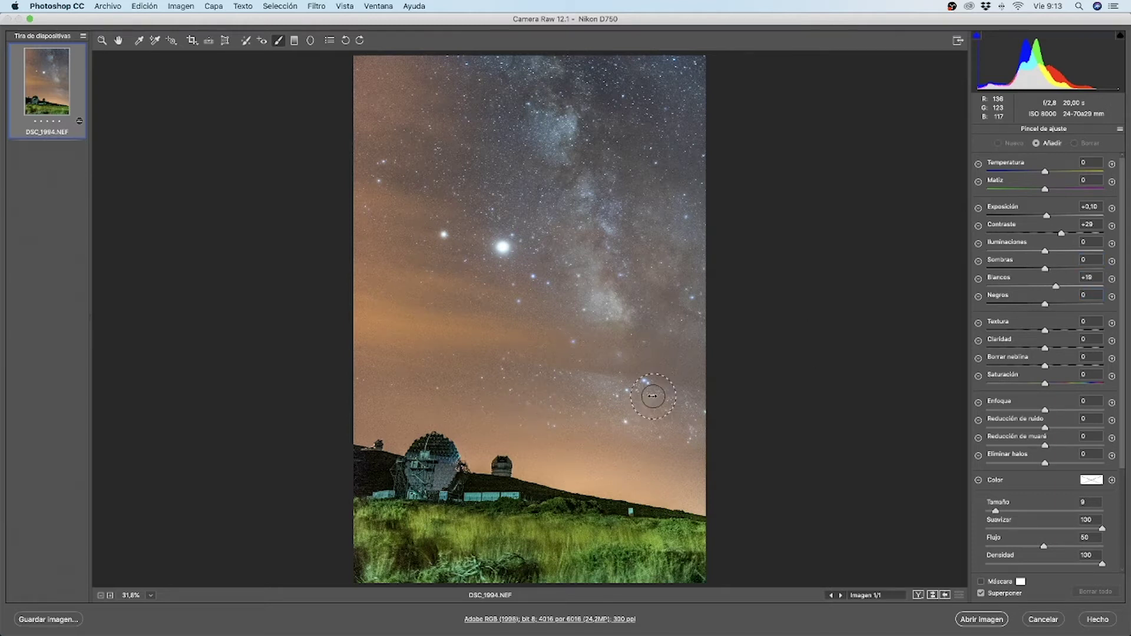
drag(648, 403, 714, 288)
Fine-tune the star-cluster mask's exposure, contrast, whites, shadows and blacks, and slightly raise its texture, clarity, dehaze and saturation
drag(1046, 215, 1047, 215)
mouse_move(1061, 233)
mouse_down()
mouse_move(1070, 233)
mouse_move(1043, 251)
mouse_move(1060, 286)
mouse_up()
click(1044, 268)
drag(1045, 303, 1039, 304)
mouse_move(1045, 330)
mouse_down()
mouse_move(1056, 331)
mouse_move(1049, 348)
mouse_up()
drag(1045, 366, 1048, 366)
drag(1045, 383, 1048, 383)
Start a new adjustment brush mask and paint it over the Milky Way and surrounding sky
key(n)
drag(1047, 216, 1048, 233)
click(657, 316)
drag(1036, 269, 1040, 268)
mouse_move(683, 300)
mouse_down()
mouse_move(615, 127)
mouse_move(448, 265)
mouse_up()
key(bracketright)
key(bracketright)
key(bracketright)
mouse_move(568, 394)
mouse_down()
mouse_move(495, 368)
mouse_move(671, 348)
mouse_up()
Set the Milky Way mask's contrast to +25 and blacks to -4, lift its whites, and compare before and after
drag(1048, 233, 1059, 233)
drag(1043, 251, 1048, 287)
drag(1045, 304, 1043, 304)
click(959, 594)
click(959, 594)
Reselect the star-cluster brush mask and readjust its exposure, contrast, whites and blacks
click(649, 403)
drag(1047, 216, 1048, 215)
drag(1060, 287, 1059, 286)
drag(1039, 304, 1038, 303)
drag(1048, 216, 1058, 233)
Erase the Milky Way brush mask along the left edge of the sky
click(658, 316)
click(1074, 143)
mouse_move(389, 77)
mouse_down()
mouse_move(363, 379)
mouse_move(417, 384)
mouse_up()
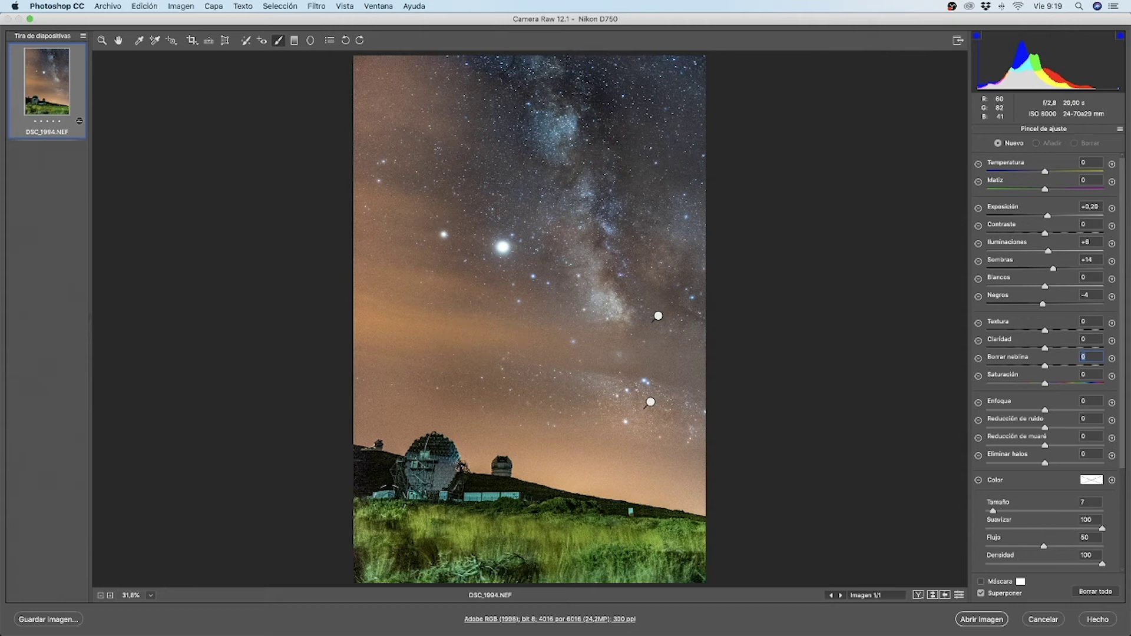
Paint a new brush mask at size 14 across the foreground grass, set its temperature to +8, and finish the mask
key(bracketright)
key(bracketright)
key(bracketright)
key(bracketright)
key(bracketright)
key(bracketright)
key(bracketright)
mouse_move(390, 511)
mouse_down()
mouse_move(383, 520)
mouse_move(695, 554)
mouse_up()
mouse_move(1044, 171)
mouse_down()
mouse_move(1060, 172)
mouse_move(1051, 173)
mouse_up()
click(998, 143)
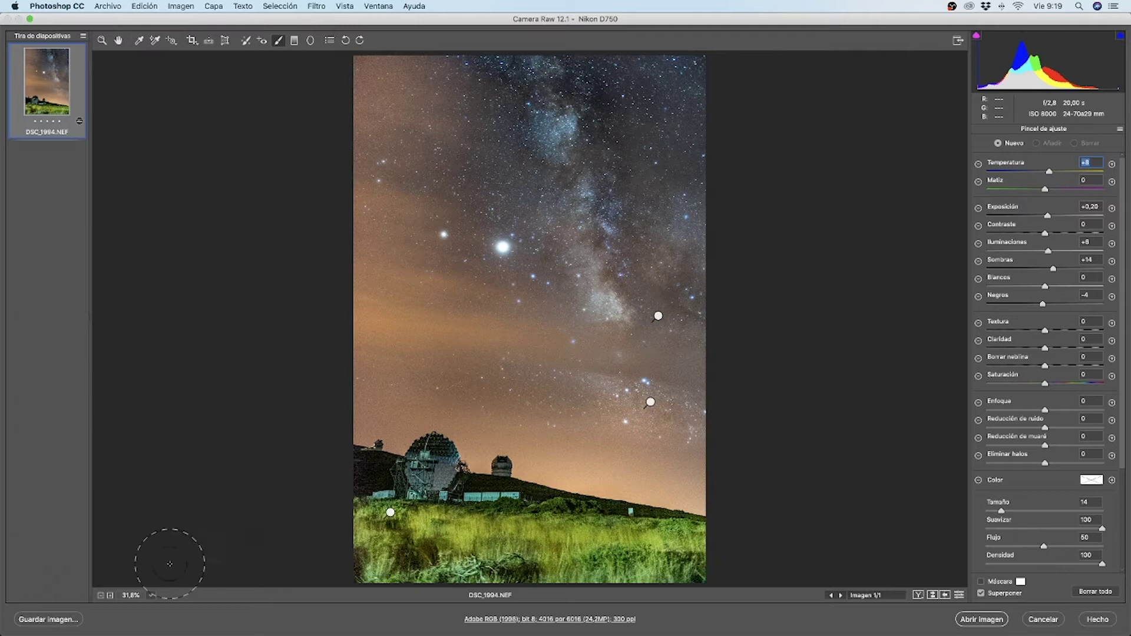
Paint a separate brush mask over the large telescope with a small brush and set its exposure to +0.35
click(110, 595)
click(110, 595)
click(111, 596)
drag(603, 539, 603, 242)
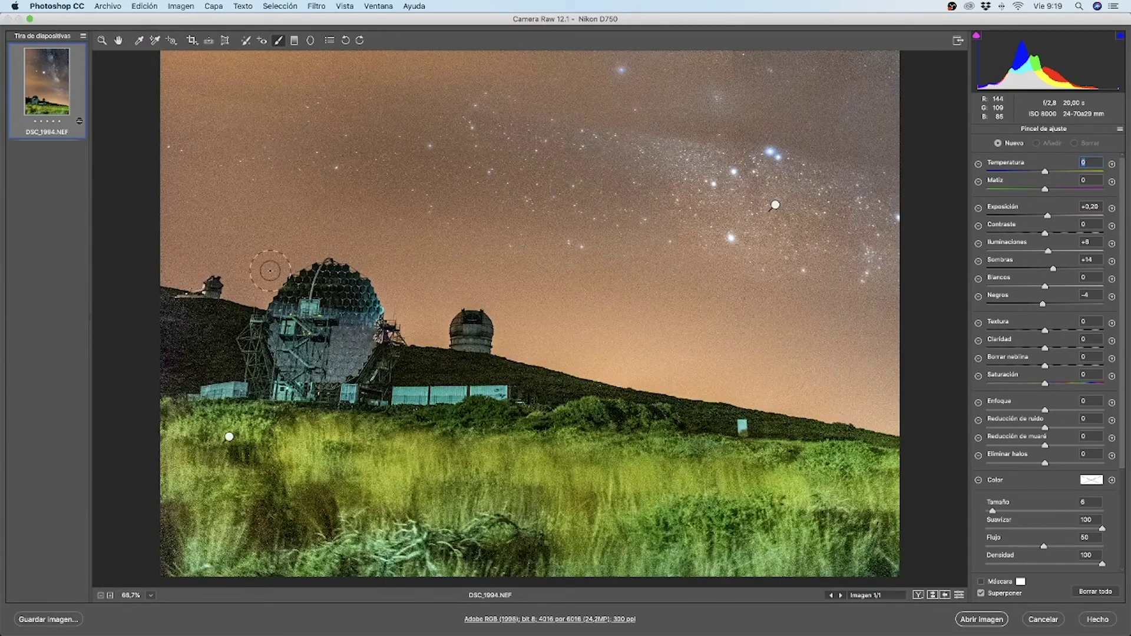
key([)
mouse_move(290, 295)
mouse_down()
mouse_move(341, 347)
mouse_move(312, 321)
mouse_up()
key([)
drag(1047, 215, 1049, 215)
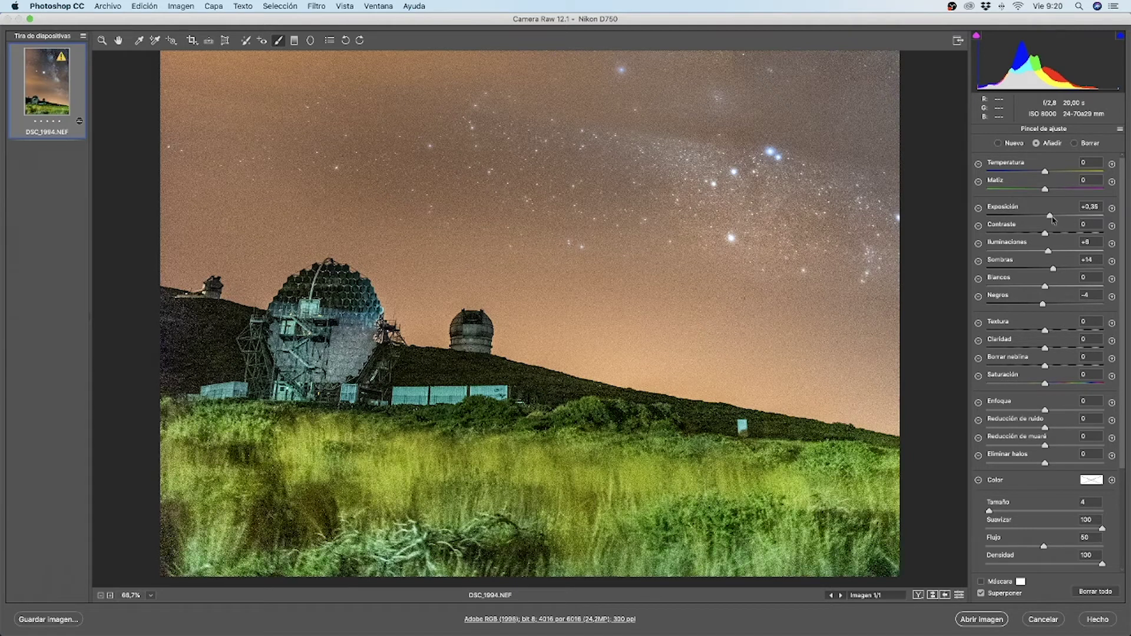
Select the Milky Way brush mask again and erase it from the orange clouds with a size 13 eraser
click(151, 596)
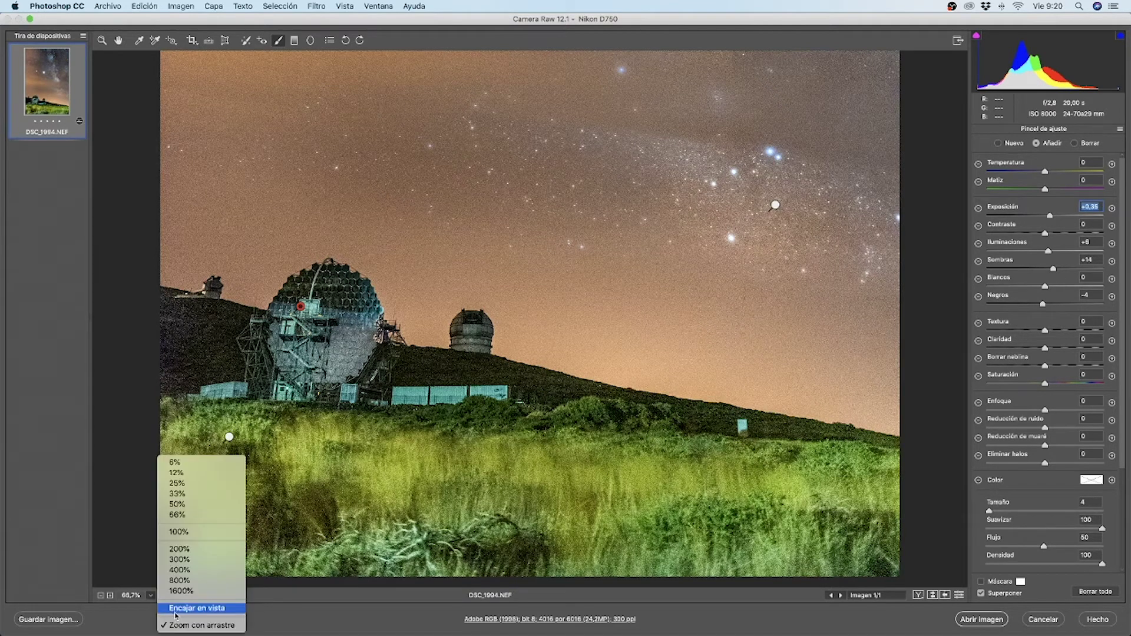
click(188, 606)
click(657, 316)
key(alt)
key([)
key([)
key([)
key([)
key([)
mouse_move(530, 371)
mouse_down()
mouse_move(500, 384)
mouse_move(378, 366)
mouse_move(356, 283)
mouse_up()
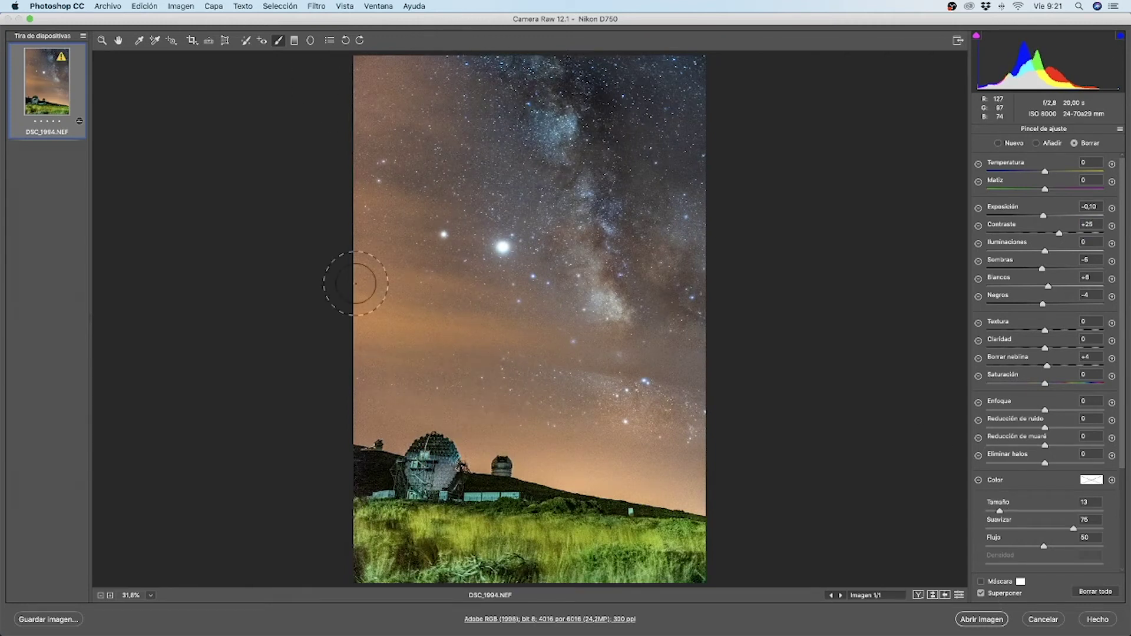
Hide the mask pins and compare the photo with and without the brush adjustments
click(980, 592)
click(958, 595)
click(958, 595)
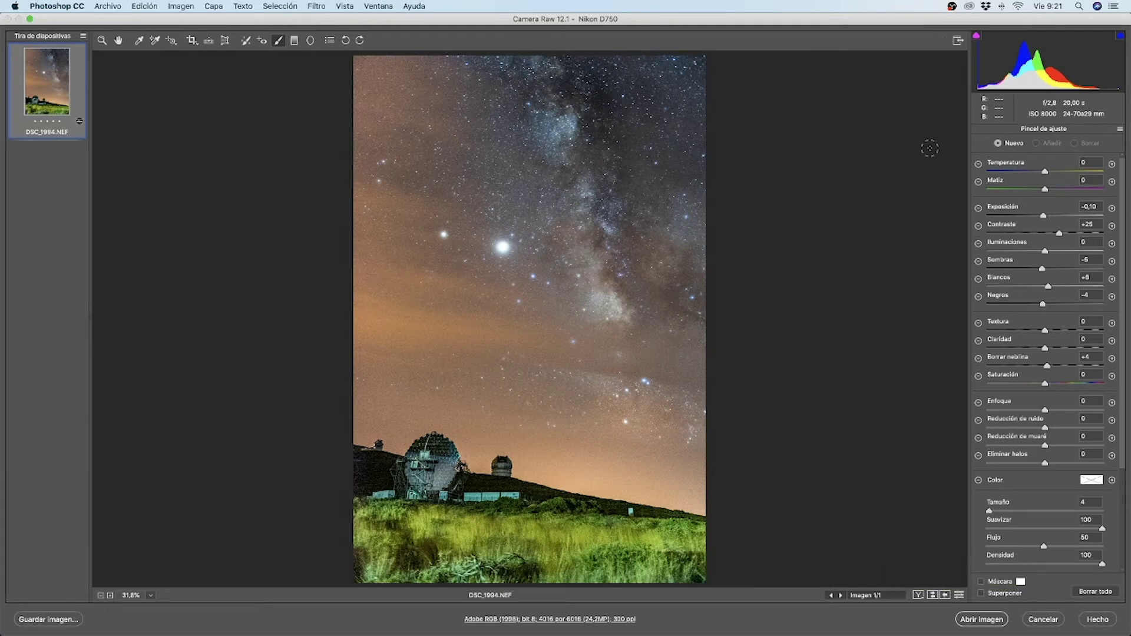
Shift the hue of the yellows and greens in the HSL adjustments
key(h)
click(1016, 132)
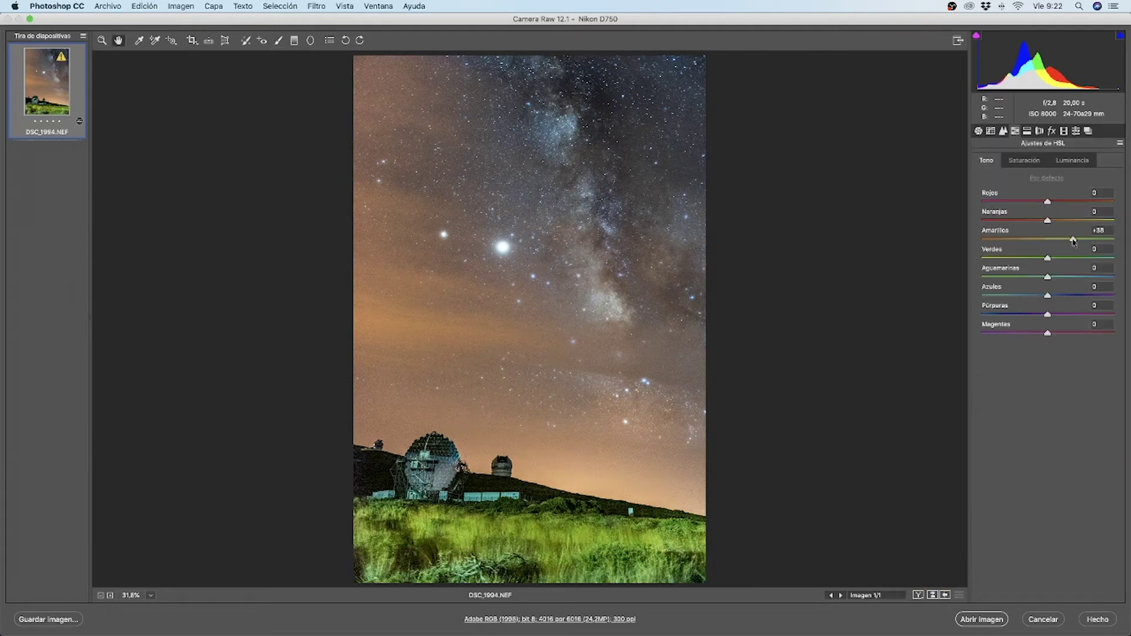
mouse_move(1047, 239)
mouse_down()
mouse_move(1017, 239)
mouse_move(1054, 224)
mouse_move(1044, 223)
mouse_move(1035, 259)
mouse_move(1044, 259)
mouse_up()
Paint another adjustment brush mask at size 17 over the sky, from above the right-hand horizon upward
click(278, 40)
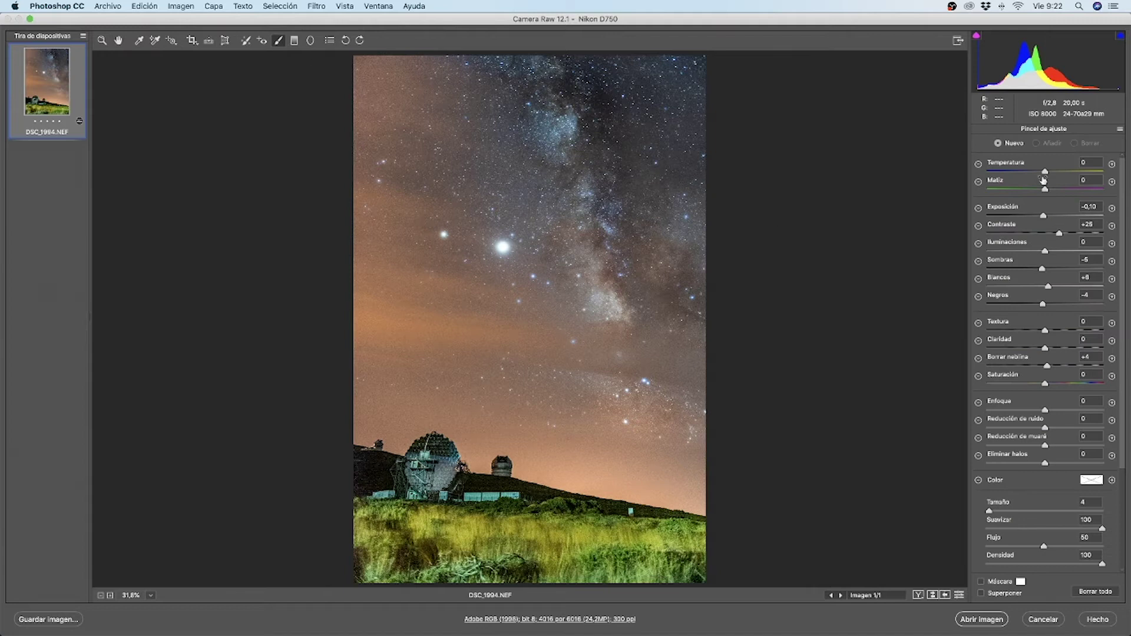
drag(545, 198, 571, 203)
click(981, 593)
scroll(682, 480, down, 5)
mouse_move(682, 471)
mouse_down()
mouse_move(677, 444)
mouse_move(419, 406)
mouse_move(554, 284)
mouse_up()
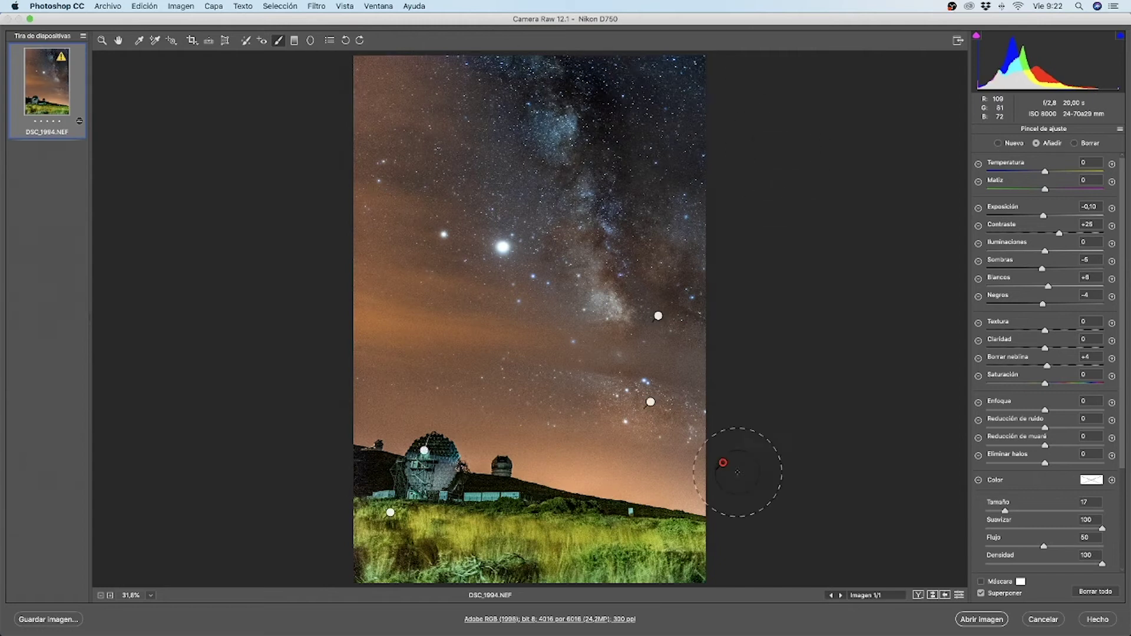
Set the new sky mask's exposure to +0.10, contrast to +11, highlights to -3 and shadows to -8
drag(1059, 234, 1050, 234)
drag(1043, 216, 1040, 268)
click(1048, 286)
key(shift+Tab)
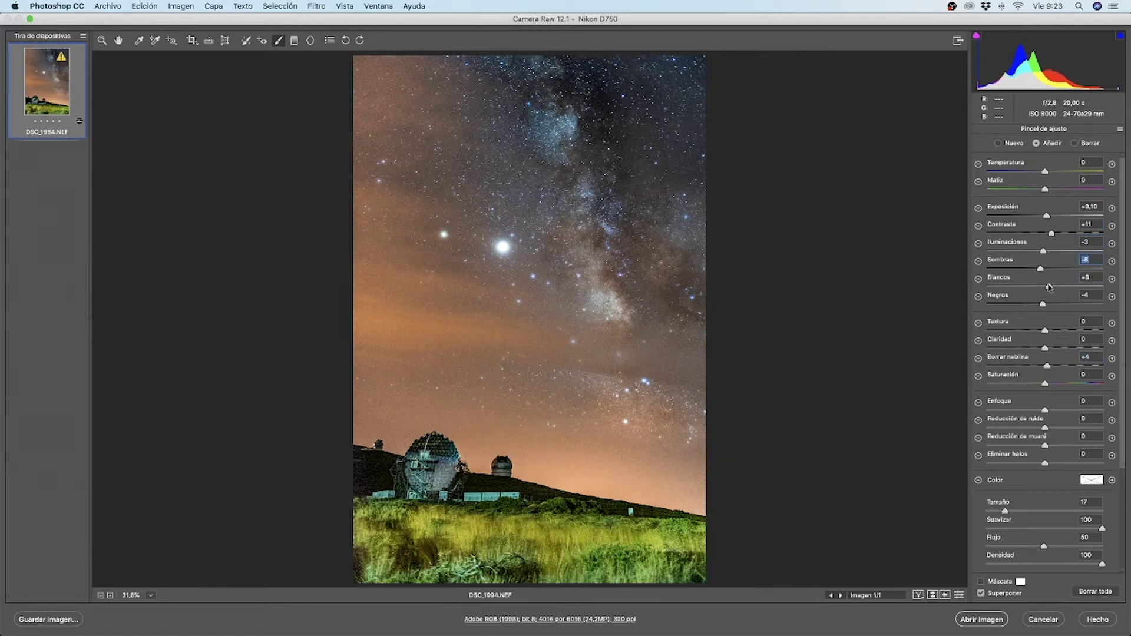
click(1048, 287)
Select the sky graduated filter, set its temperature to -1 and shorten it to end at the Milky Way
click(295, 40)
click(981, 593)
click(508, 268)
drag(1044, 171, 1043, 171)
drag(778, 179, 583, 239)
Set the shortened sky gradient's exposure to -0.15, contrast to +19, highlights to -5 and shadows to +13
drag(1044, 216, 1055, 233)
drag(1042, 251, 1041, 251)
drag(1049, 269, 1053, 269)
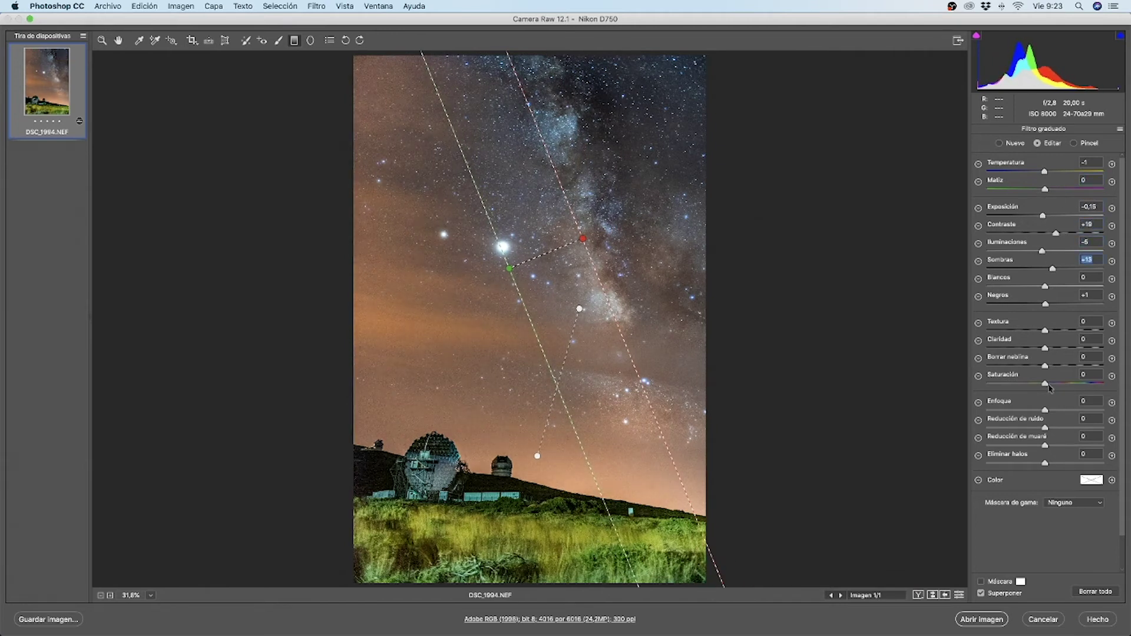
Erase the sky gradient from the hillside, telescopes and grass with a size 27 brush, and check its mask
scroll(1048, 388, down, 1)
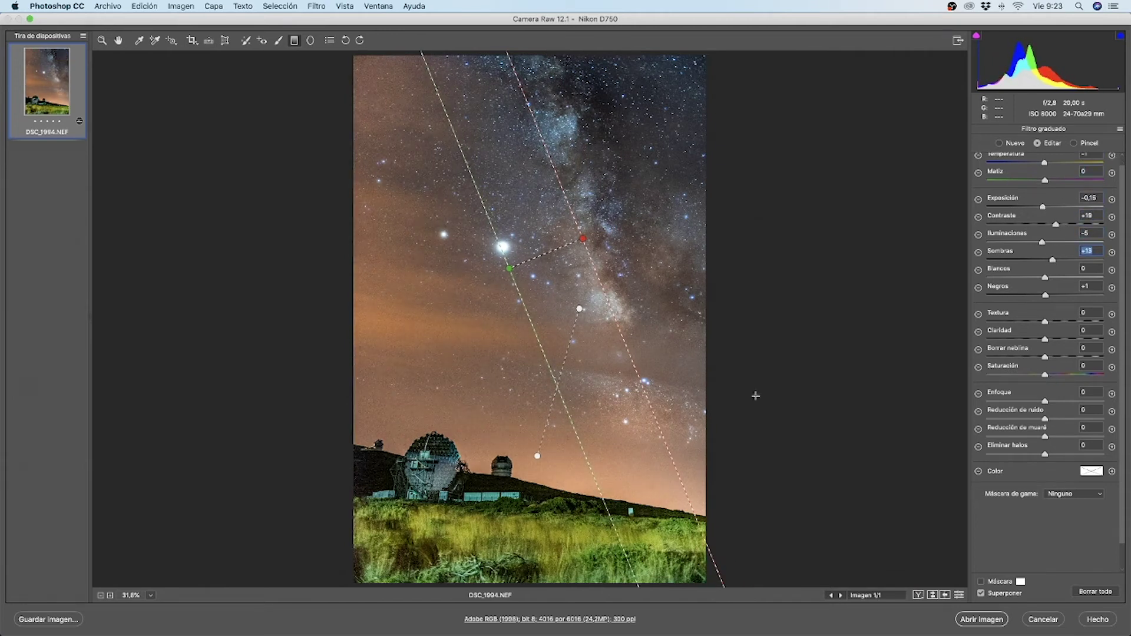
click(1073, 144)
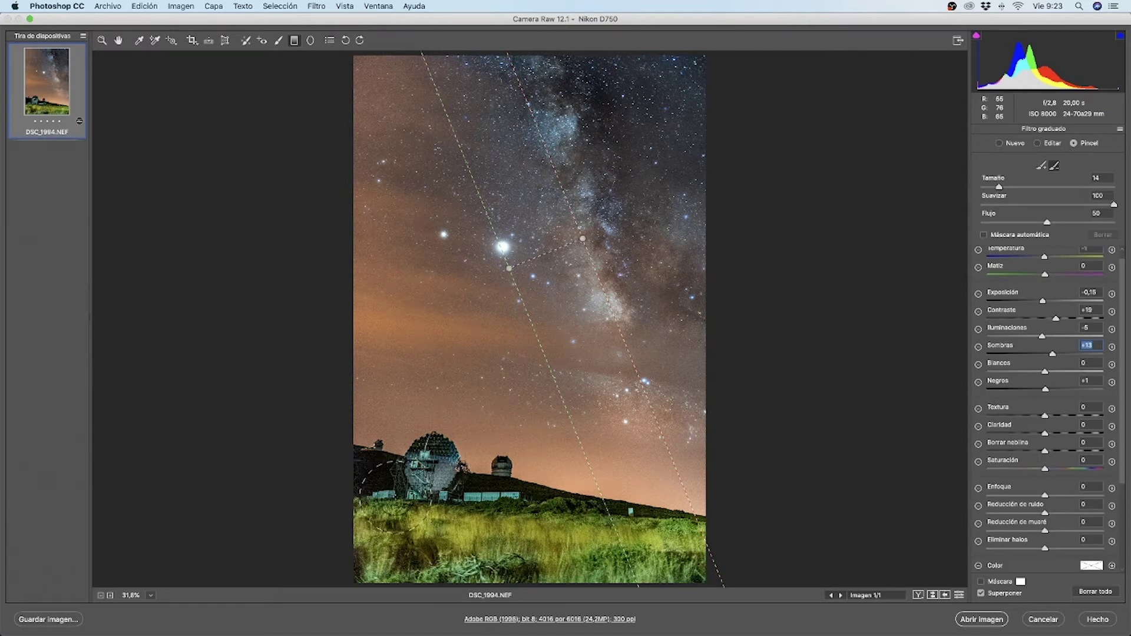
mouse_move(352, 494)
mouse_down()
mouse_move(421, 491)
mouse_move(392, 517)
mouse_move(401, 506)
mouse_move(674, 552)
mouse_move(442, 541)
mouse_move(417, 478)
mouse_move(333, 462)
mouse_move(613, 562)
mouse_move(394, 535)
mouse_move(442, 504)
mouse_up()
scroll(375, 485, up, 5)
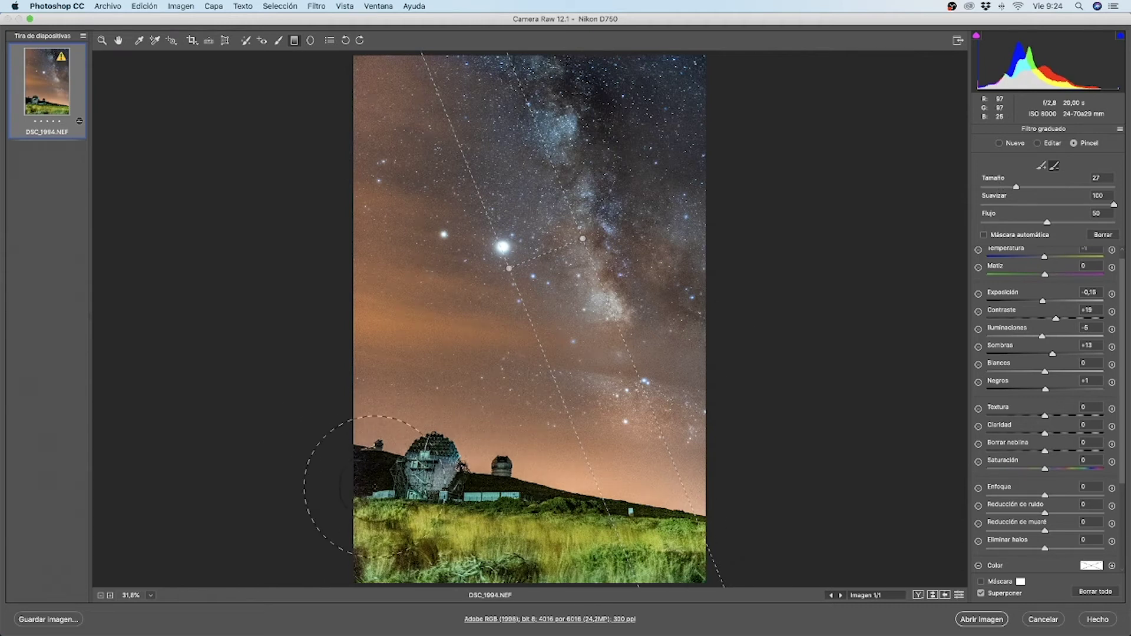
click(980, 581)
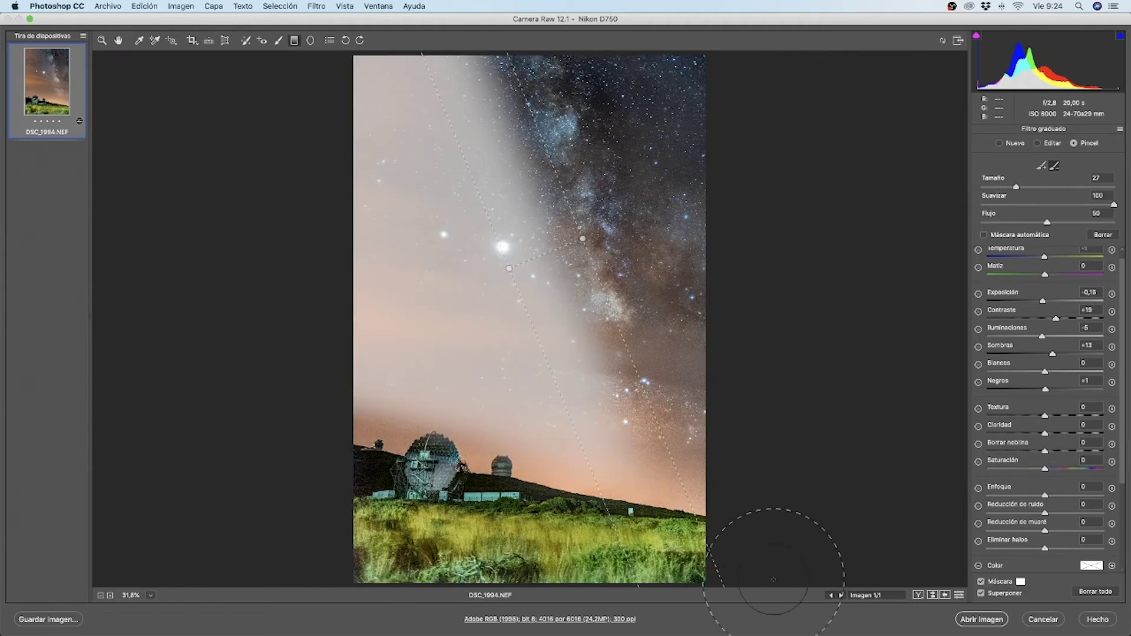
click(980, 582)
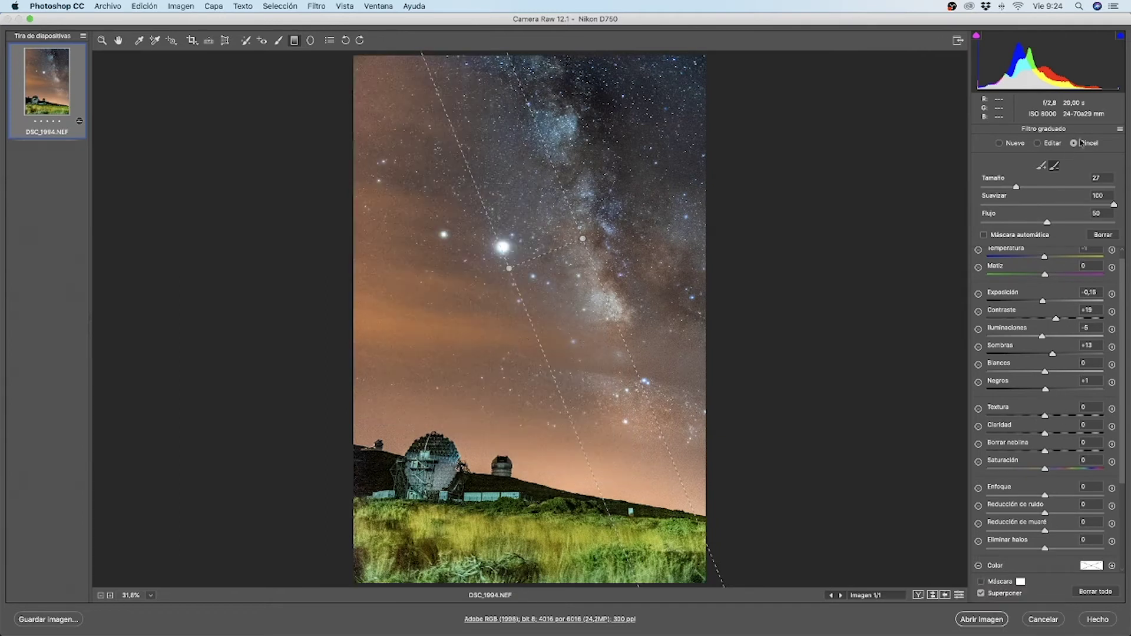
Cool the sky gradient's temperature and move its start point left of the brightest star, nudging its end point
click(1038, 142)
drag(1042, 163, 1033, 162)
mouse_move(582, 238)
mouse_down()
mouse_move(714, 200)
mouse_move(586, 240)
mouse_up()
drag(509, 268, 485, 275)
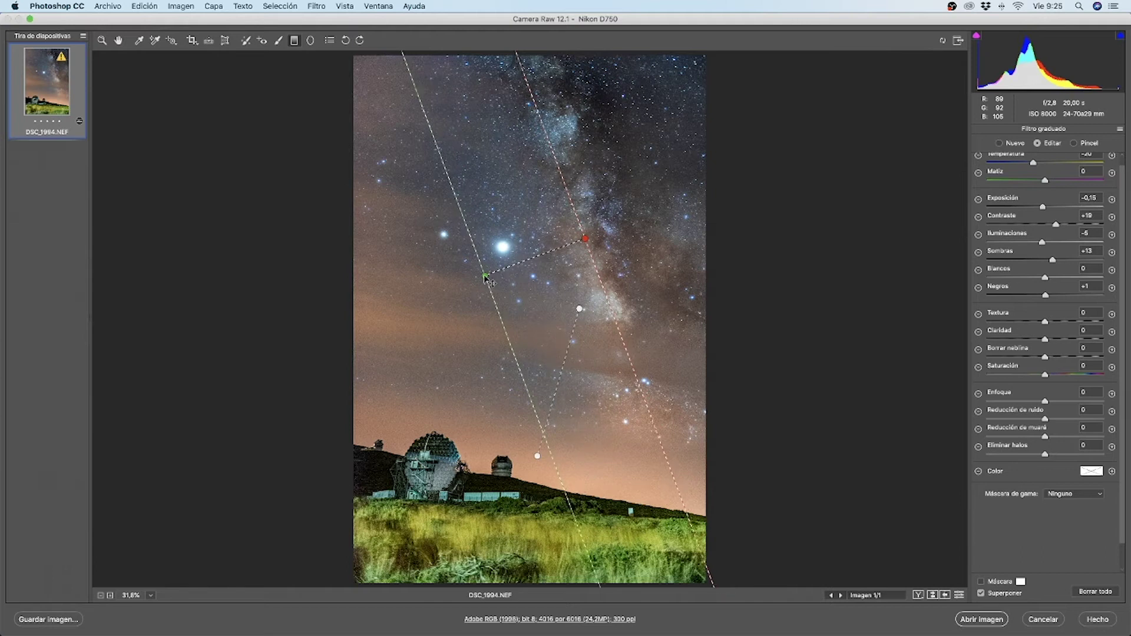
drag(1033, 163, 1036, 163)
Show the gradient masks, select the horizon gradient and move its start point down into the grass
click(980, 583)
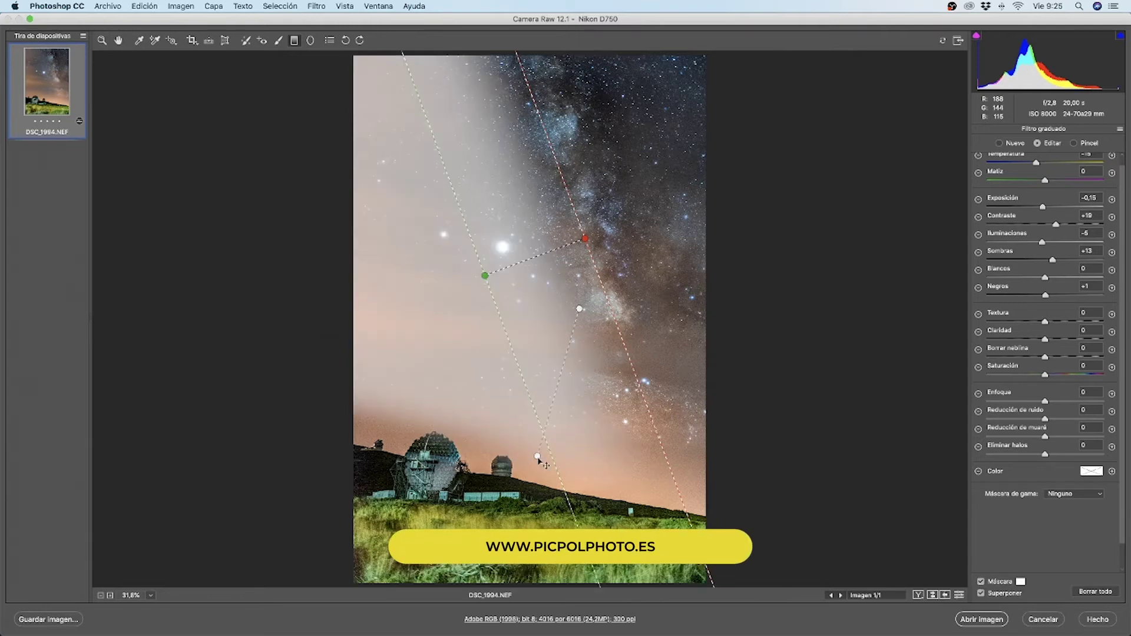
click(537, 457)
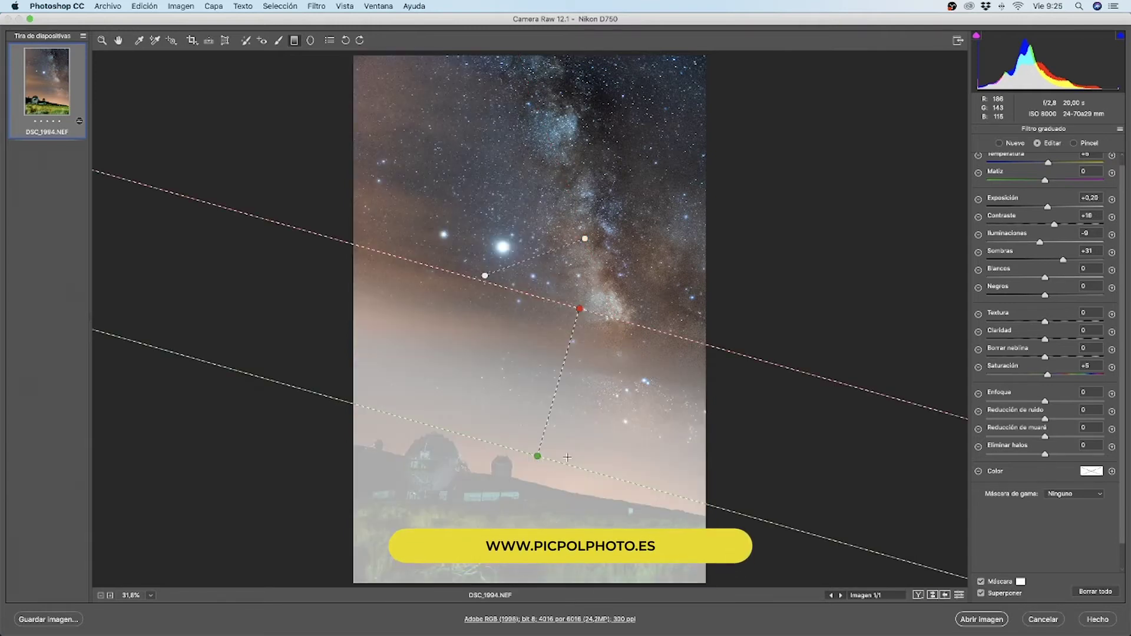
drag(537, 458, 520, 542)
click(980, 593)
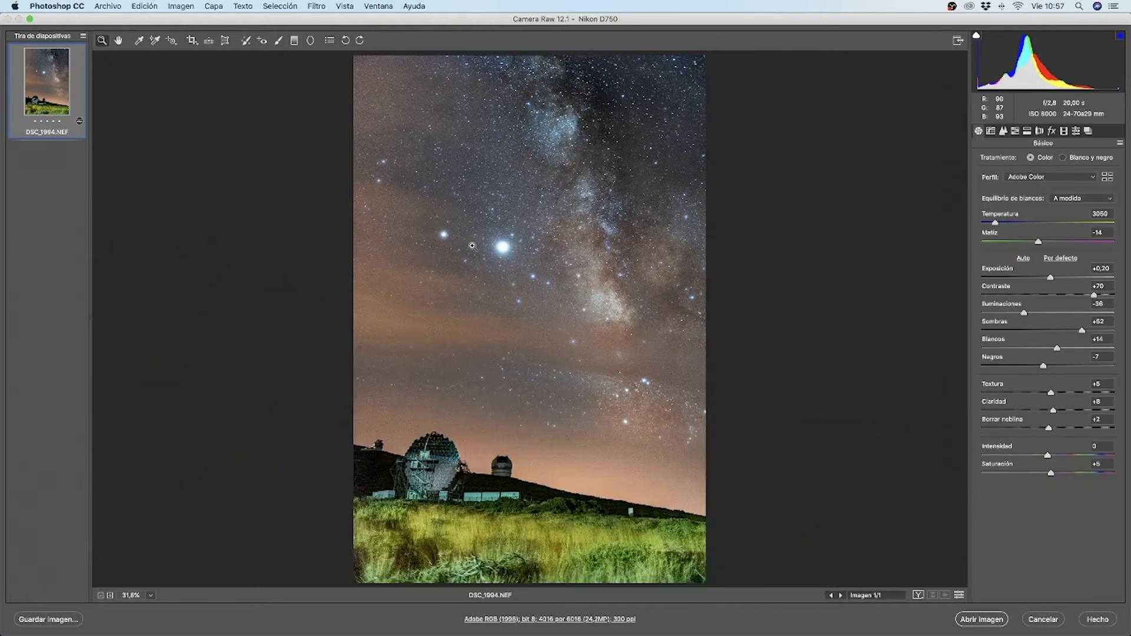
Set the luminance noise reduction to 38 and luminance detail to 50, judging the effect on the brightest stars
click(473, 246)
drag(551, 290, 622, 329)
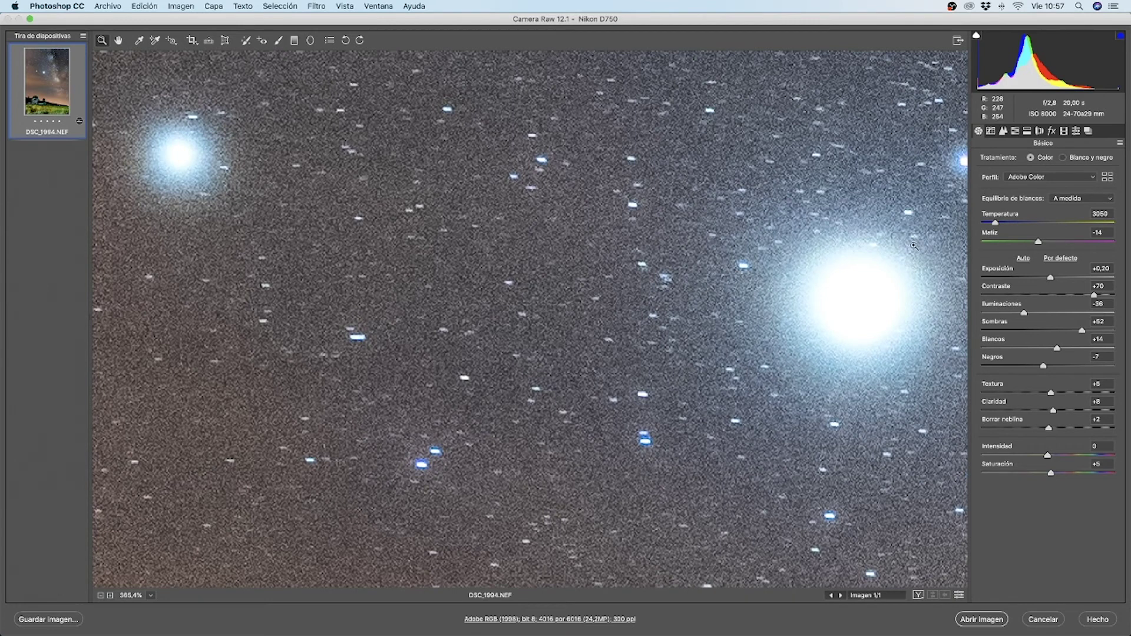
click(1003, 130)
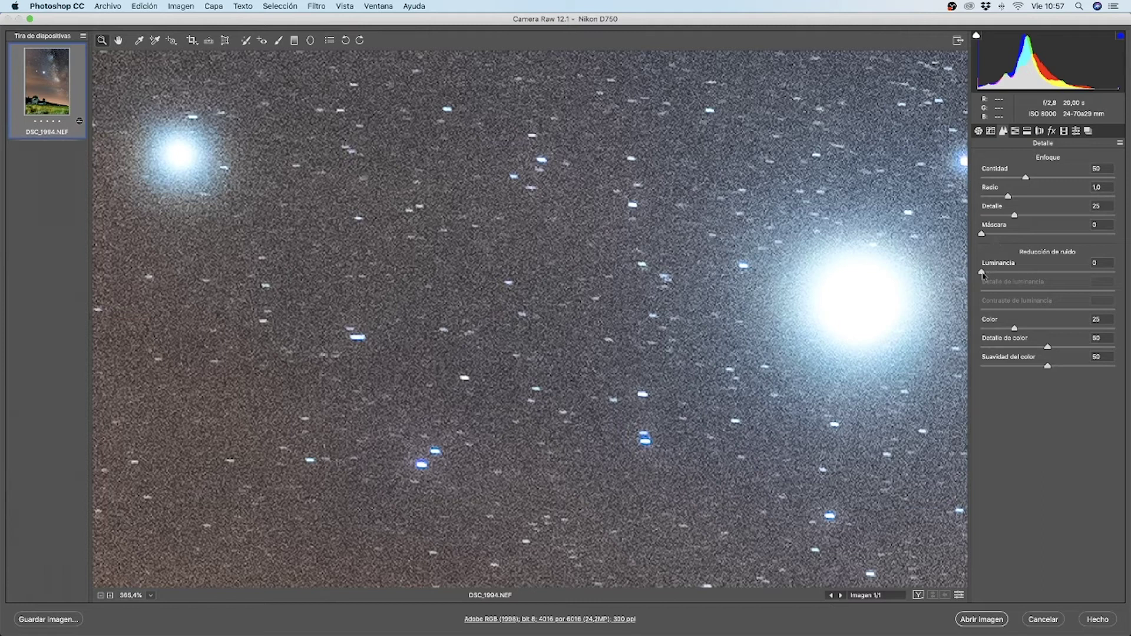
drag(981, 274, 1045, 274)
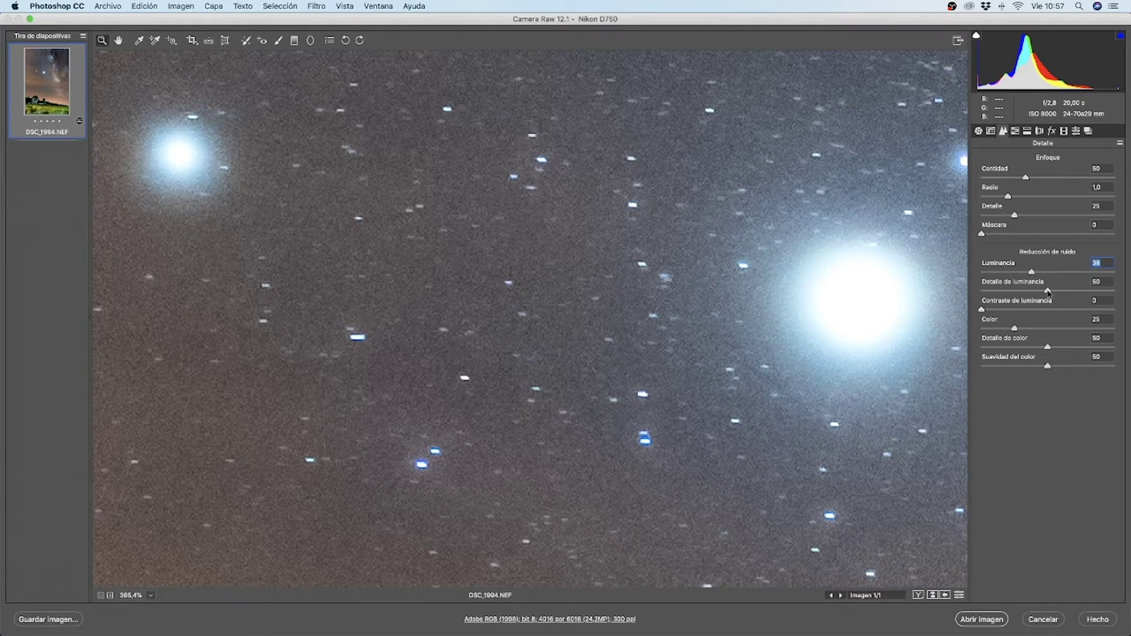
drag(1070, 293, 1048, 292)
Remove the star halos with purple amount 12, purple hue 22/68 and green hue 40/95 in the manual lens corrections
click(1039, 131)
click(1020, 160)
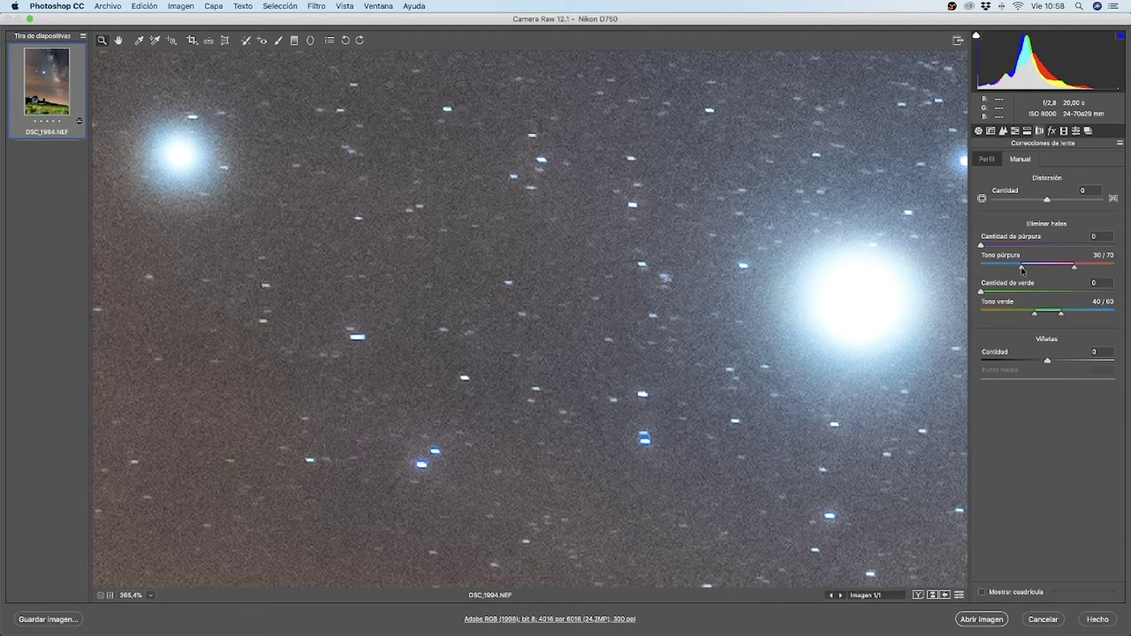
drag(1022, 270, 994, 270)
drag(1061, 313, 1108, 315)
drag(994, 271, 980, 271)
drag(1074, 267, 1116, 268)
drag(981, 245, 1071, 267)
drag(980, 267, 1010, 269)
Fine-tune the sharpening amount, raise the luminance noise reduction and adjust the luminance contrast while inspecting the telescopes
click(150, 594)
click(189, 611)
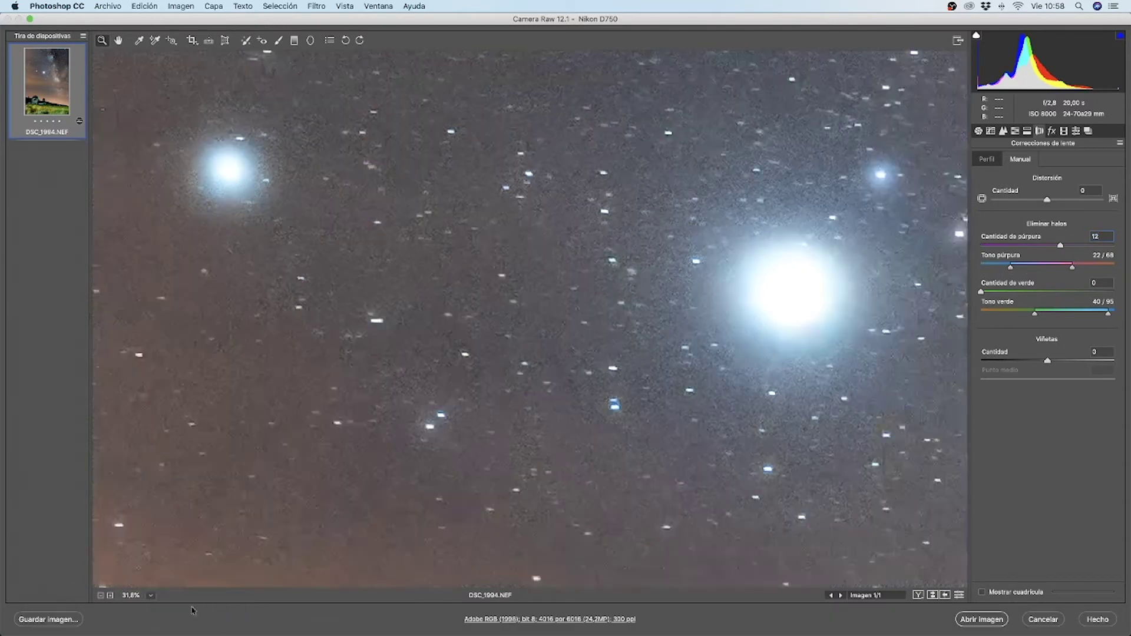
drag(374, 457, 489, 505)
click(1002, 131)
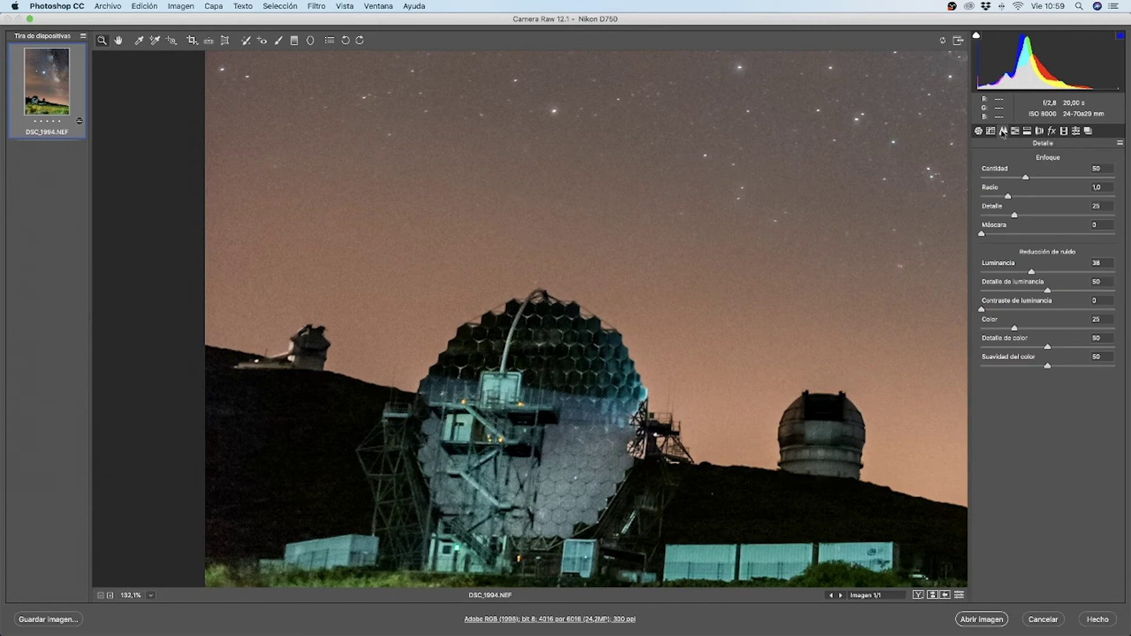
drag(1026, 179, 1028, 181)
mouse_move(1031, 271)
mouse_down()
mouse_move(1057, 272)
mouse_move(1011, 274)
mouse_move(1045, 276)
mouse_up()
click(999, 310)
click(569, 116)
click(990, 310)
click(1037, 310)
click(1019, 310)
Compare the lens corrections with their default settings on the telescope, check the whole photo and open the developed image in Photoshop
click(1040, 132)
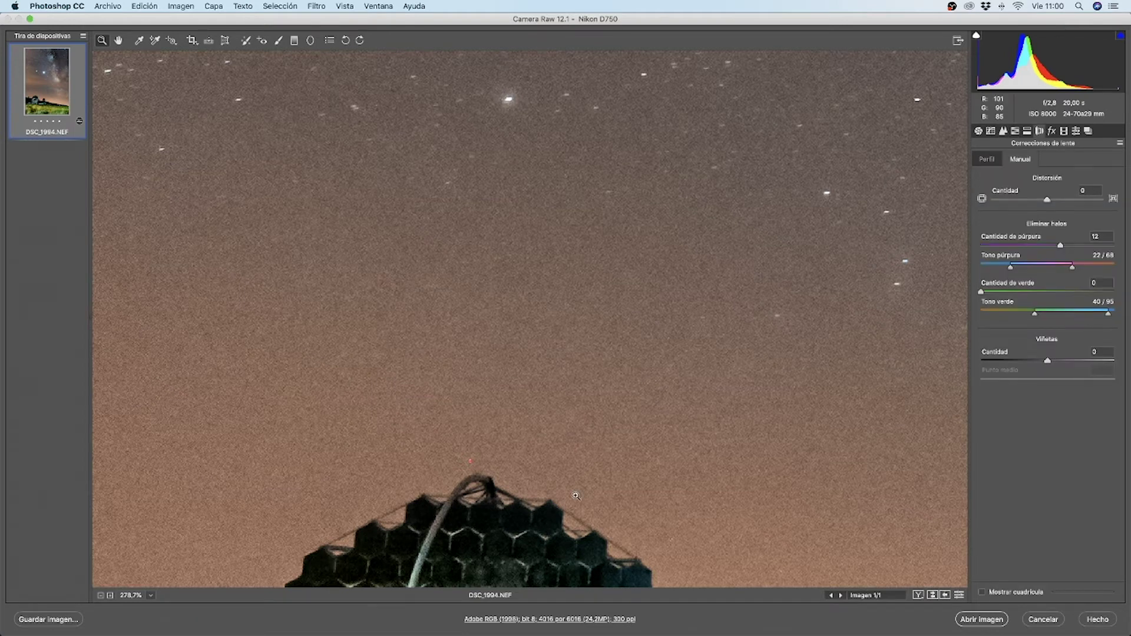
click(960, 595)
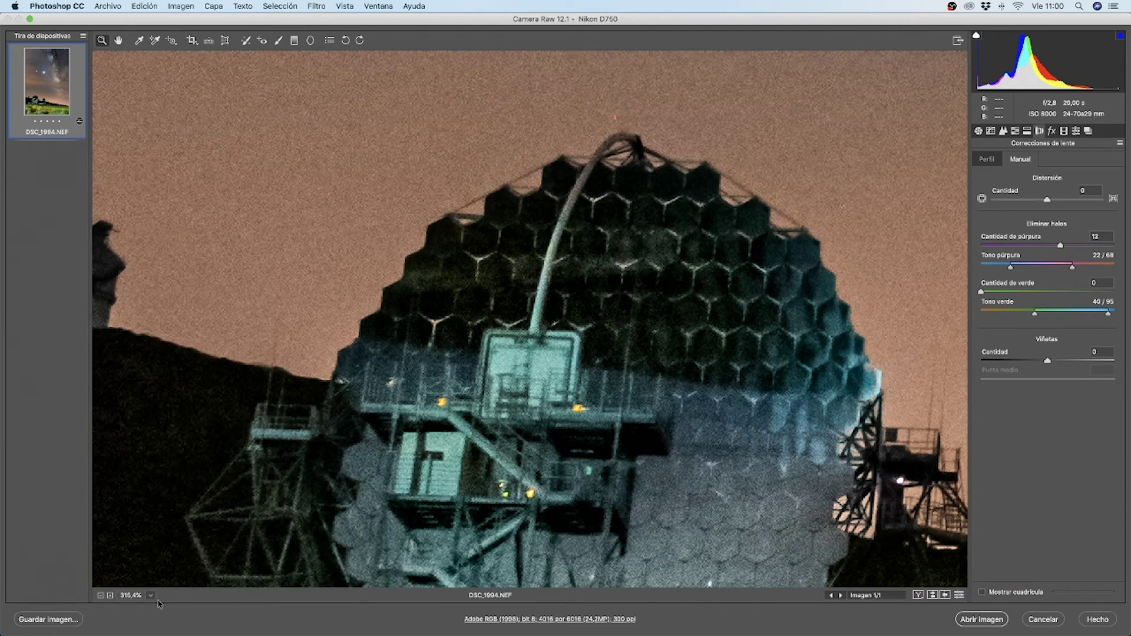
click(151, 596)
click(176, 626)
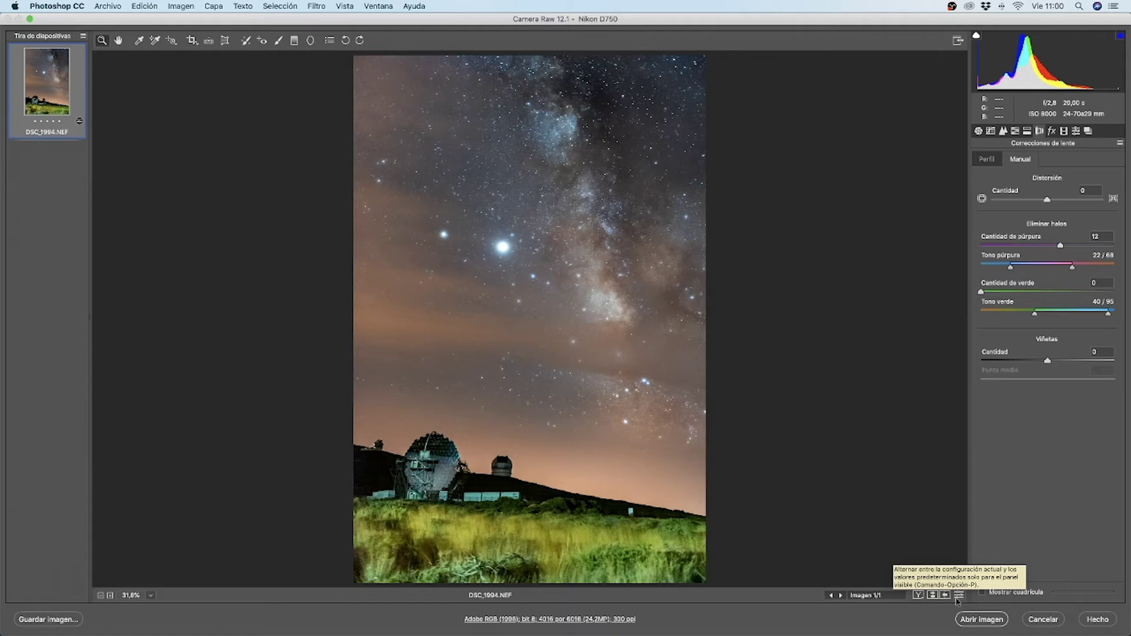
click(989, 622)
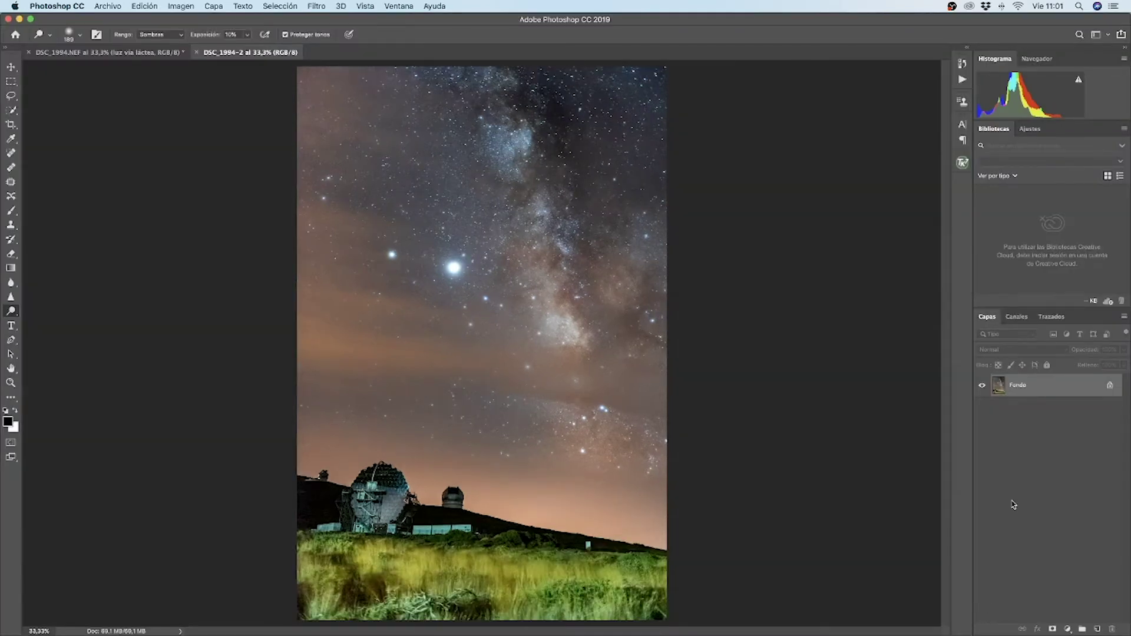
Duplicate the background layer and dodge the highlights of the telescopes and grass at 10% exposure
key(super+j)
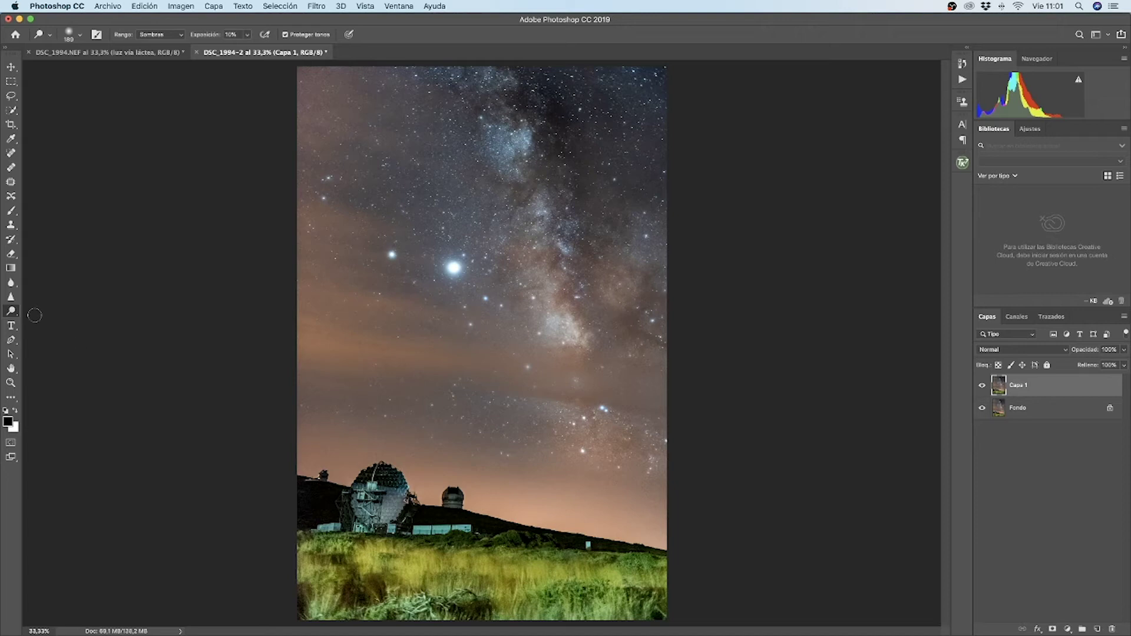
click(169, 35)
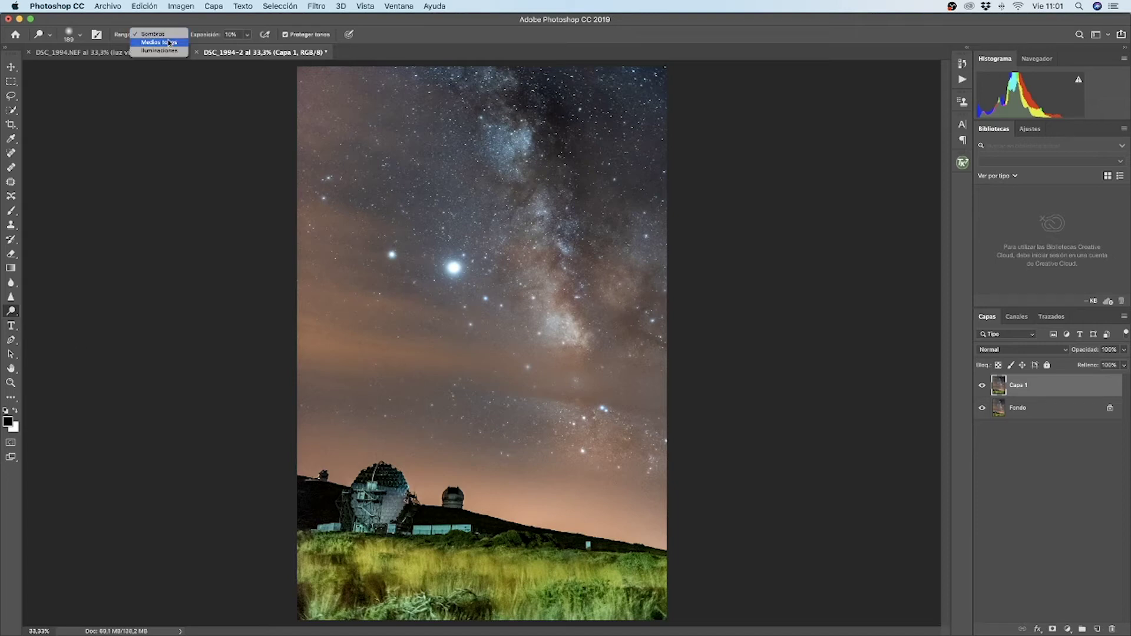
click(170, 50)
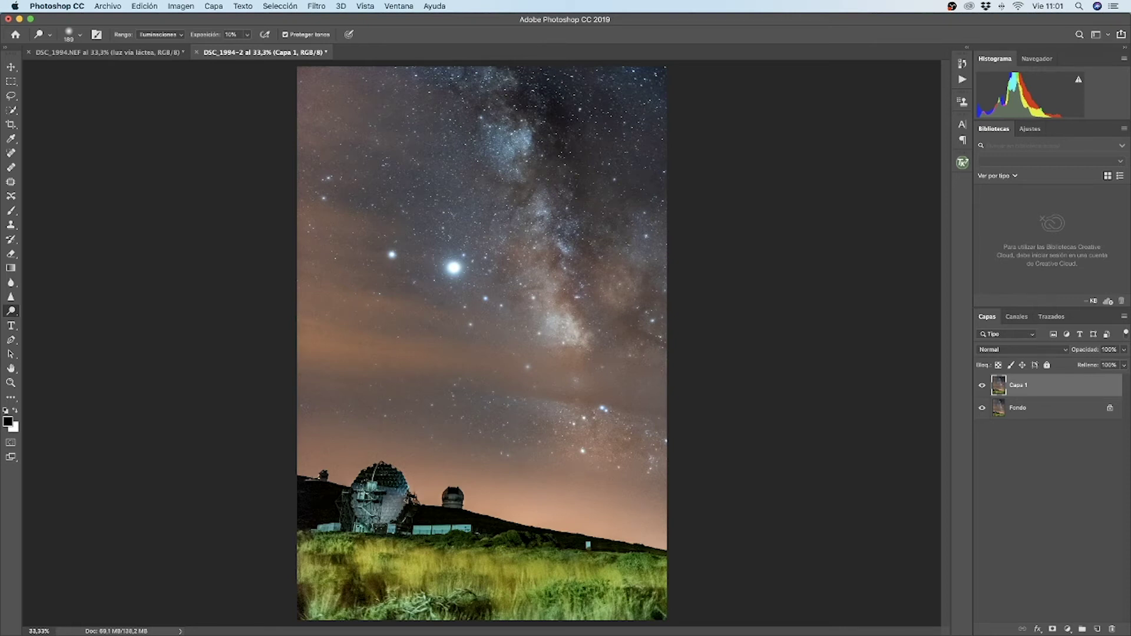
mouse_move(397, 493)
mouse_down()
mouse_move(372, 477)
mouse_move(443, 487)
mouse_up()
mouse_move(310, 557)
mouse_down()
mouse_move(648, 586)
mouse_move(314, 552)
mouse_move(285, 595)
mouse_up()
Resize the dodge brush, lighten the small dome, set the range to highlights and keep the layer opacity at 100%
click(160, 34)
click(154, 14)
mouse_move(400, 482)
ctrl+alt+mouse_down()
mouse_move(357, 481)
mouse_move(390, 479)
ctrl+alt+mouse_up()
drag(451, 498, 452, 500)
key(alt+shift+h)
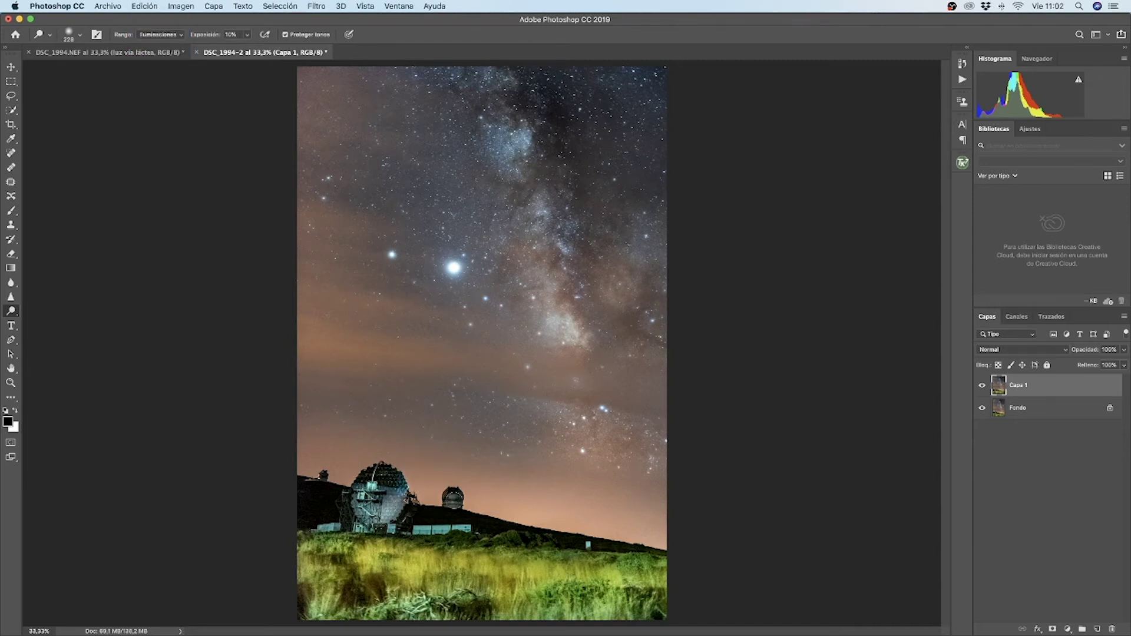
click(1122, 351)
mouse_move(1122, 364)
mouse_down()
mouse_move(1070, 362)
mouse_move(1122, 364)
mouse_up()
click(1123, 350)
Add a Curves adjustment layer with an S-curve that lowers the shadows from input 59 to output 48 and raises the highlights
click(1068, 629)
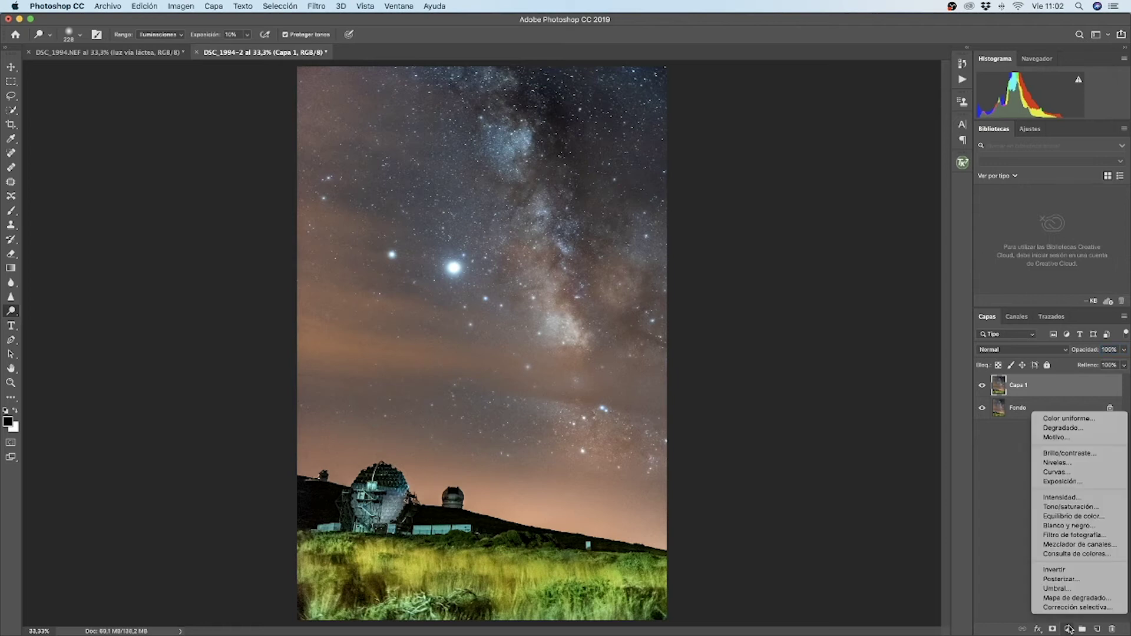
click(1070, 473)
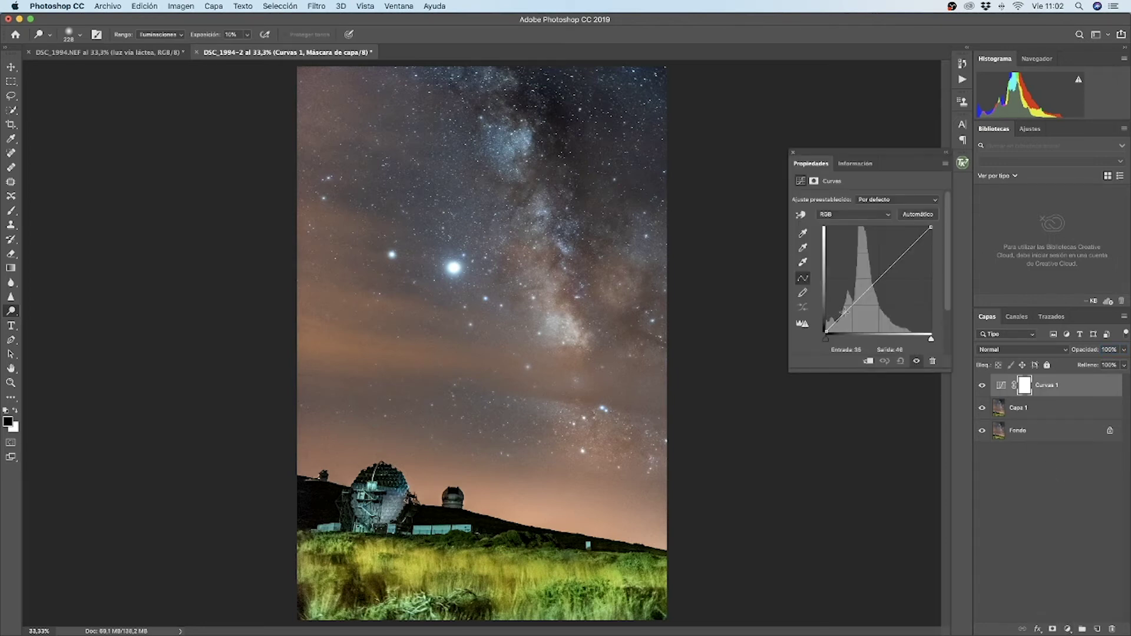
drag(845, 308, 848, 311)
drag(886, 273, 885, 264)
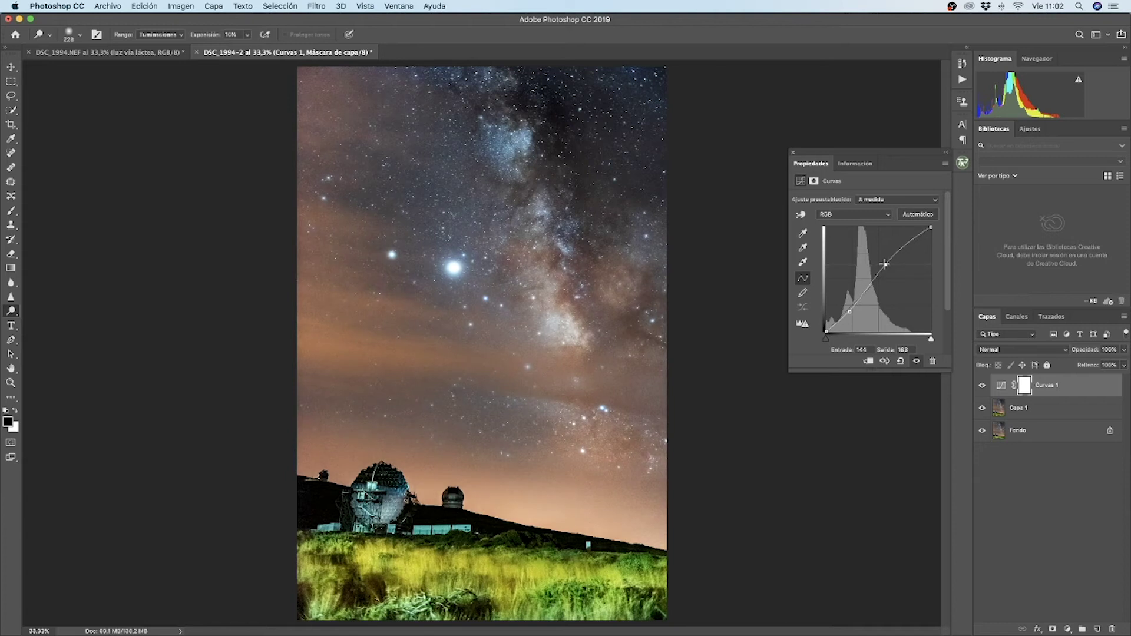
drag(852, 310, 850, 313)
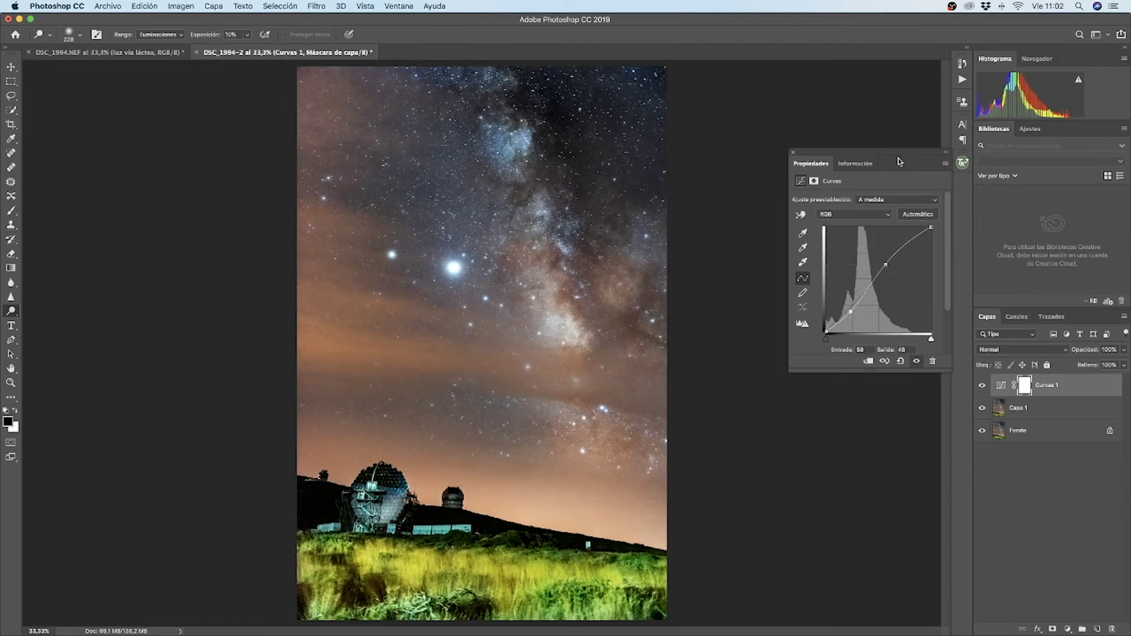
click(794, 154)
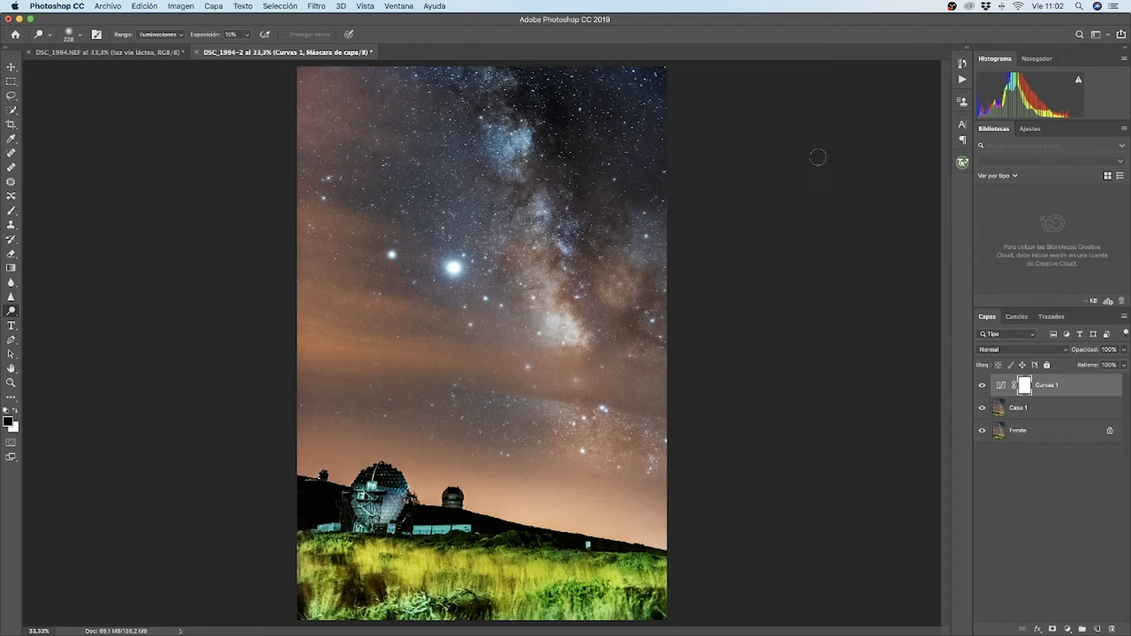
Invert the first Curves layer's mask and paint white over the Milky Way with a large soft brush
double_click(1023, 386)
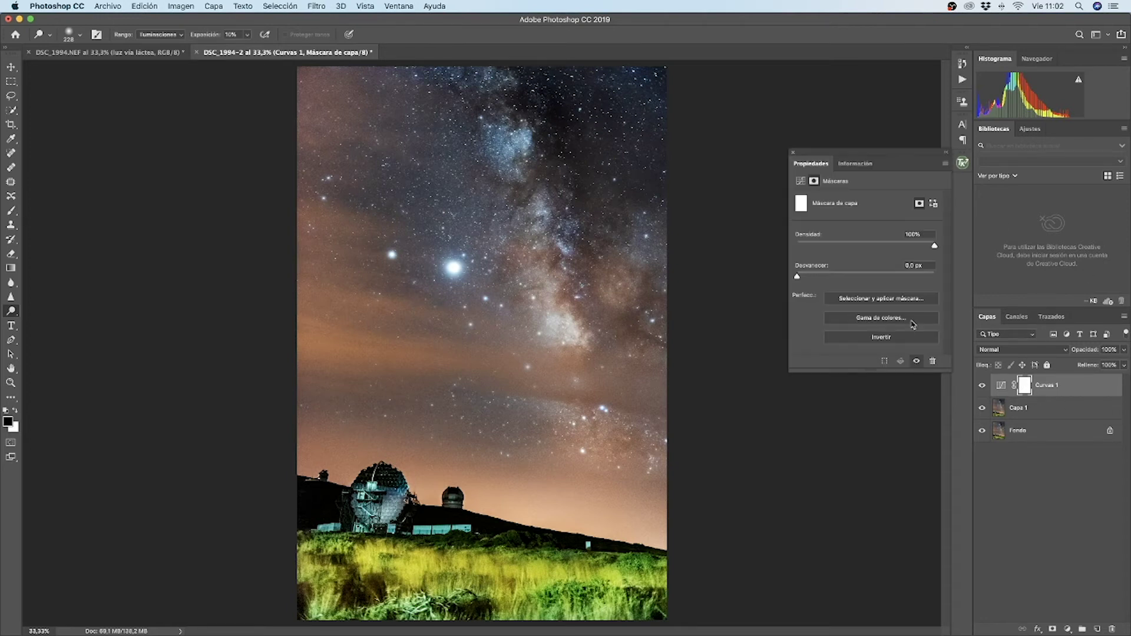
click(905, 337)
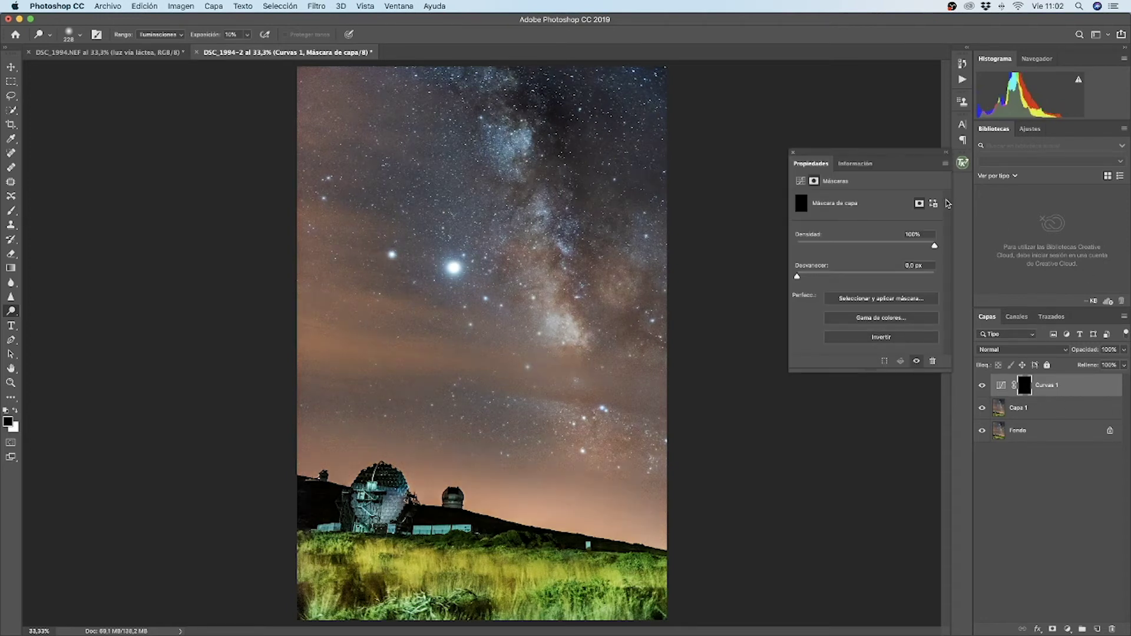
click(792, 155)
key(b)
key(x)
mouse_move(603, 360)
mouse_down()
mouse_move(631, 361)
mouse_move(494, 366)
mouse_move(556, 362)
mouse_move(539, 262)
mouse_move(556, 176)
mouse_move(559, 242)
mouse_move(551, 104)
mouse_move(653, 348)
mouse_move(586, 433)
mouse_move(611, 237)
mouse_up()
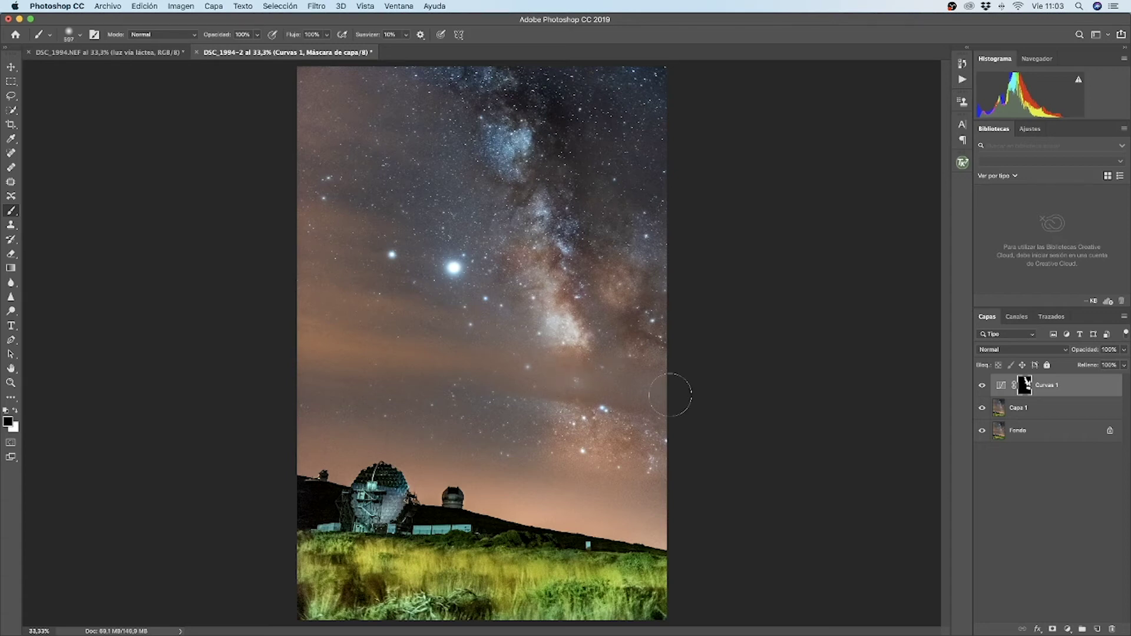
key(x)
Soften the first Curves layer's mask with a Gaussian blur of 197.1 pixels radius
click(316, 6)
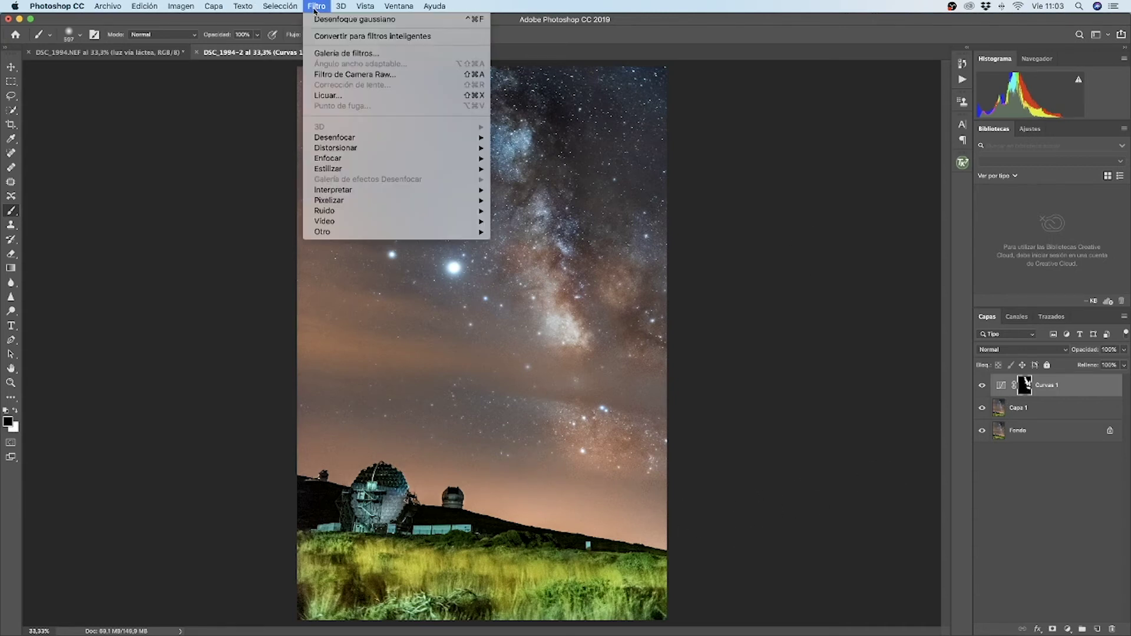
mouse_move(327, 142)
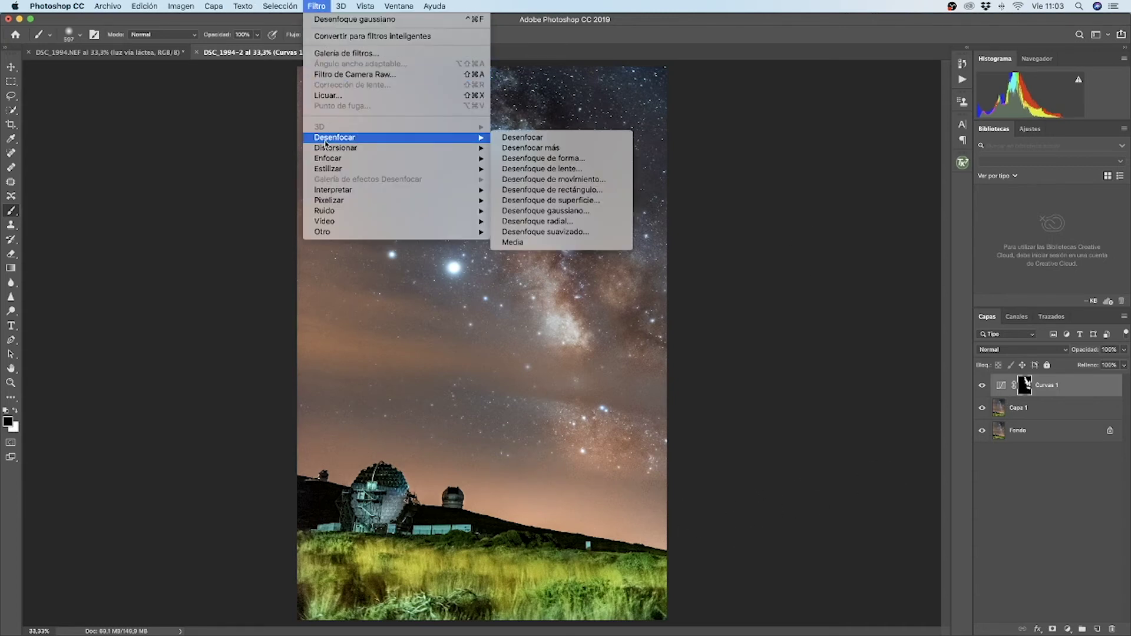
click(586, 211)
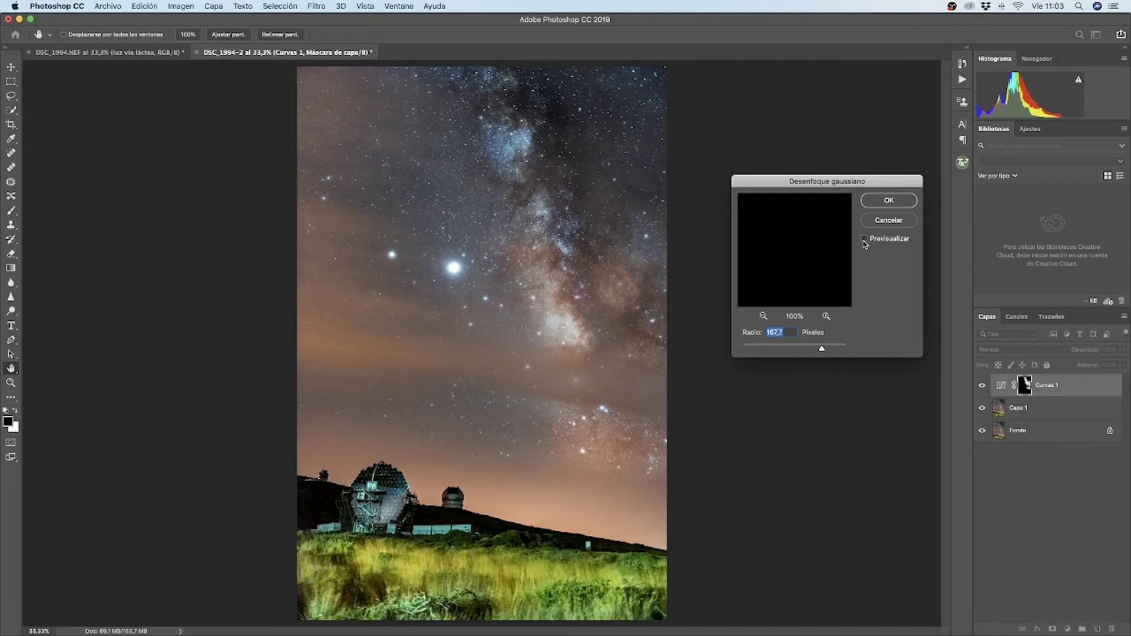
click(864, 242)
drag(822, 349, 828, 350)
click(864, 240)
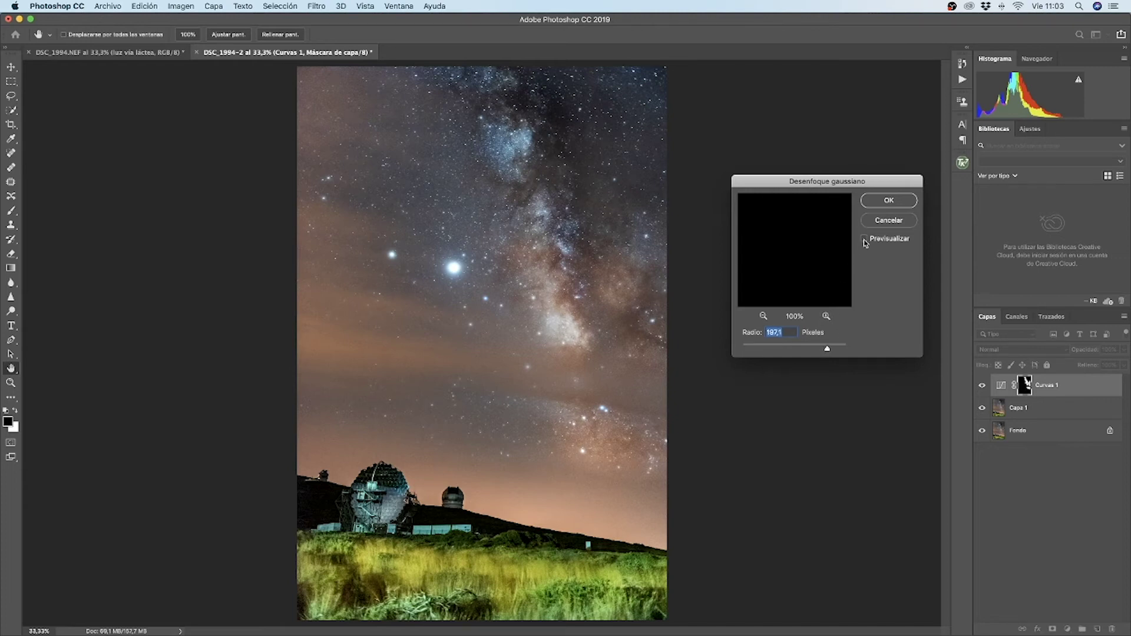
click(887, 201)
Add a second Curves adjustment layer, shape its RGB curve and invert its mask
drag(874, 286, 874, 283)
click(793, 153)
key(super+i)
click(792, 153)
Paint the second Curves layer's mask white over the Milky Way and its surrounding dark sky, keeping 100% opacity
key(x)
mouse_move(615, 353)
mouse_down()
mouse_move(612, 321)
mouse_move(586, 283)
mouse_move(583, 176)
mouse_move(636, 149)
mouse_move(656, 189)
mouse_move(624, 171)
mouse_move(651, 86)
mouse_move(449, 89)
mouse_up()
click(1123, 349)
click(1123, 350)
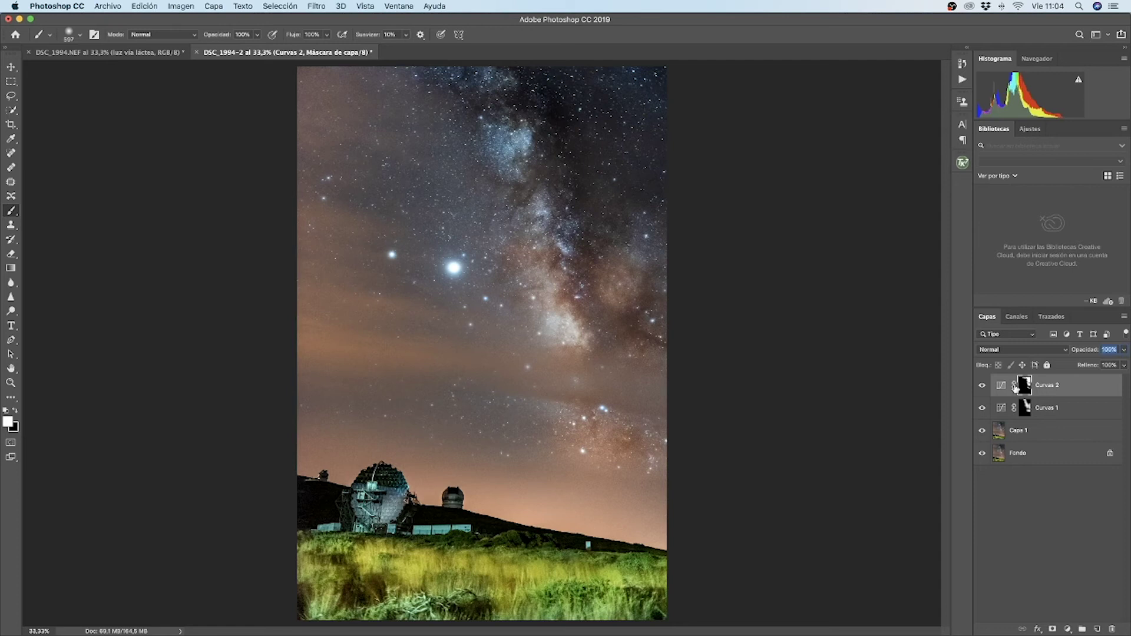
key(x)
Review the first Curves layer's curve, and add a third Curves layer on top with lowered shadows and raised highlights
double_click(1001, 408)
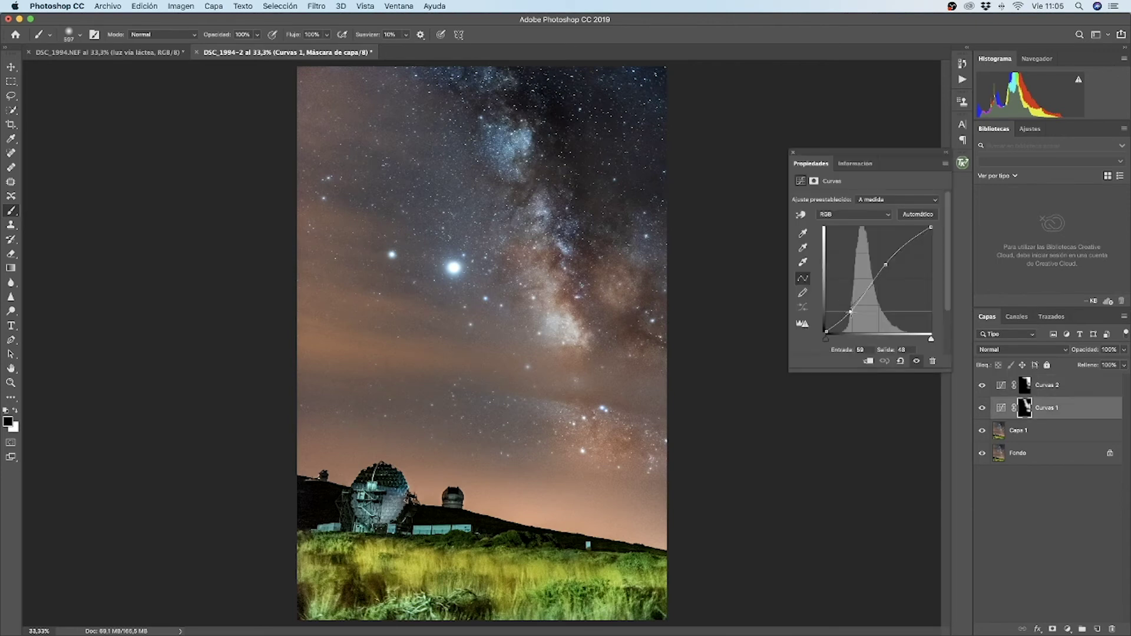
click(793, 152)
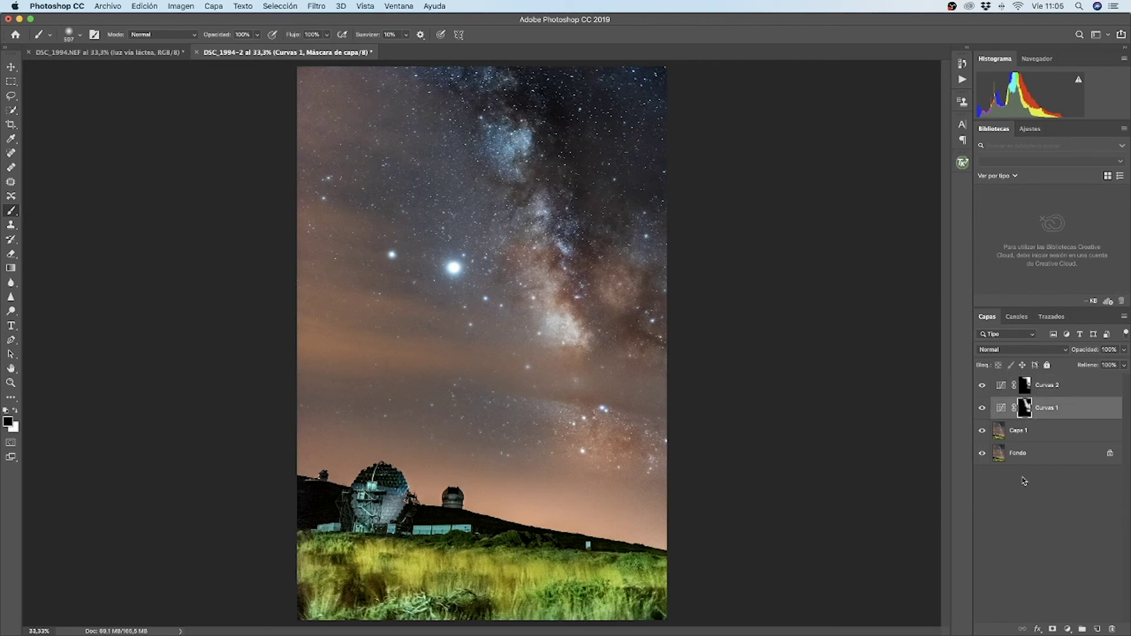
key(alt+bracketright)
click(1067, 629)
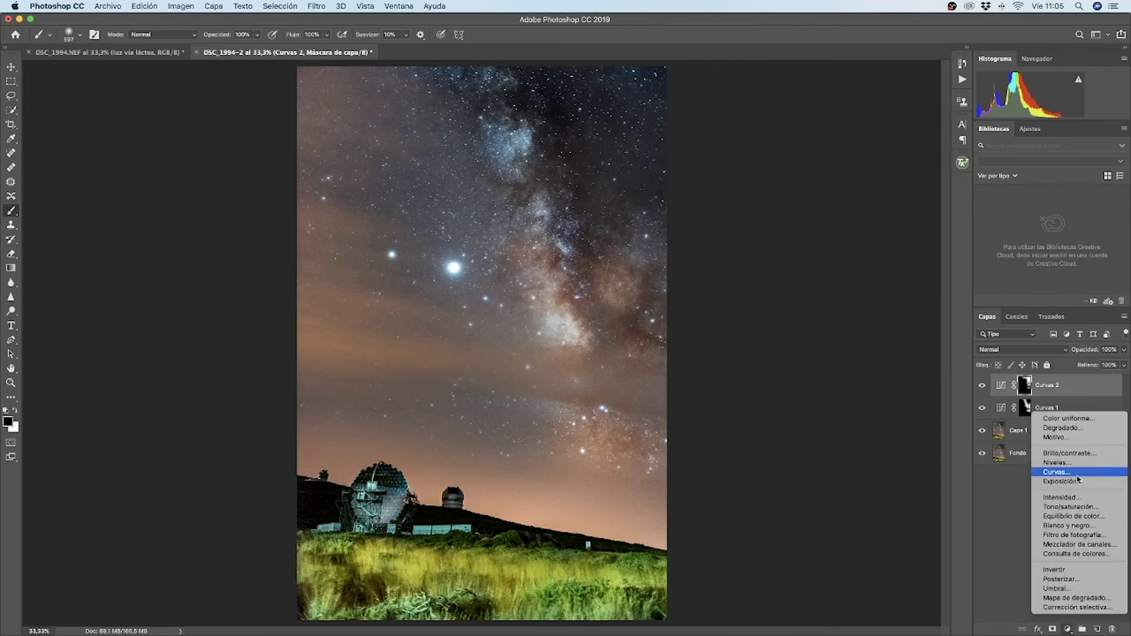
click(1055, 472)
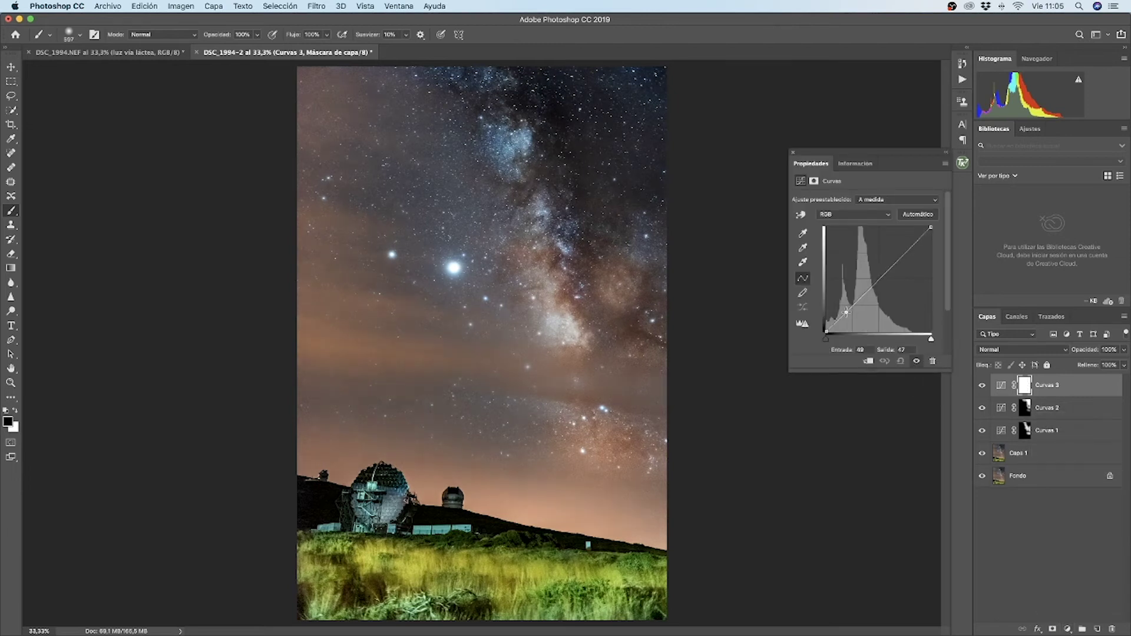
drag(848, 313, 847, 313)
drag(892, 265, 893, 260)
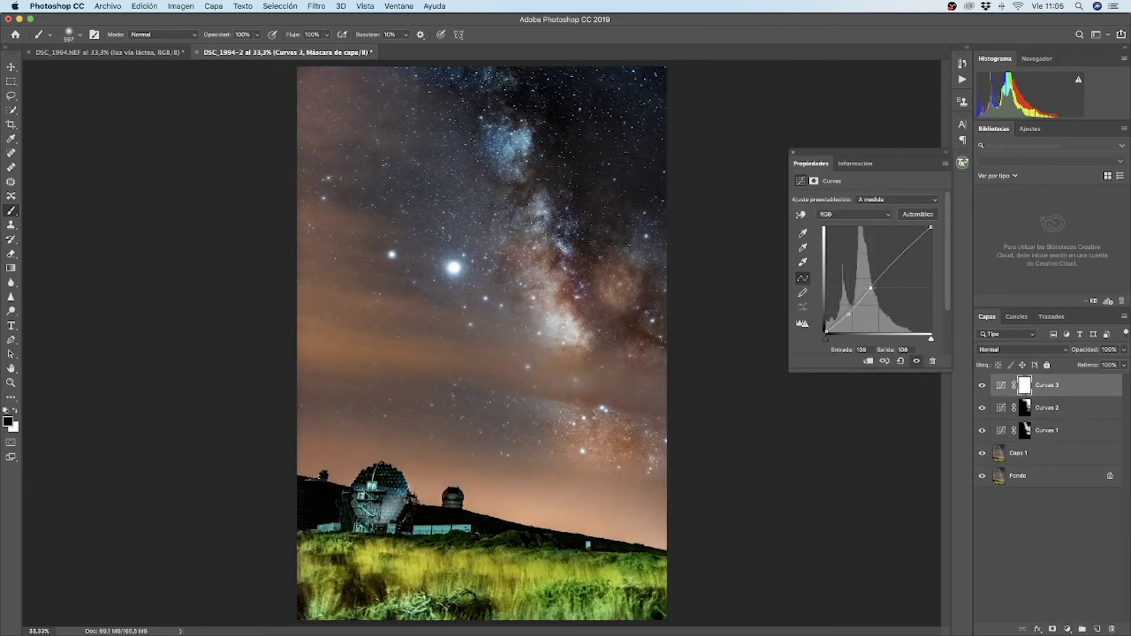
click(793, 153)
Invert the third Curves layer's mask and paint white over the clouds and central sky with a very large brush
double_click(1023, 389)
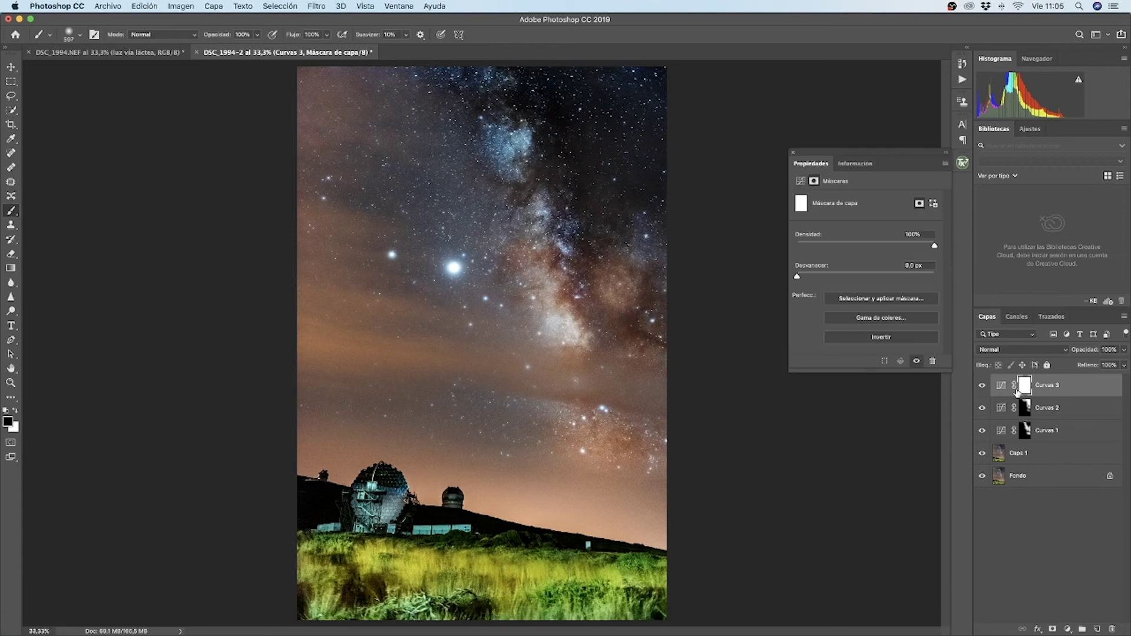
click(905, 340)
click(793, 153)
key(x)
drag(391, 333, 415, 333)
drag(454, 424, 519, 412)
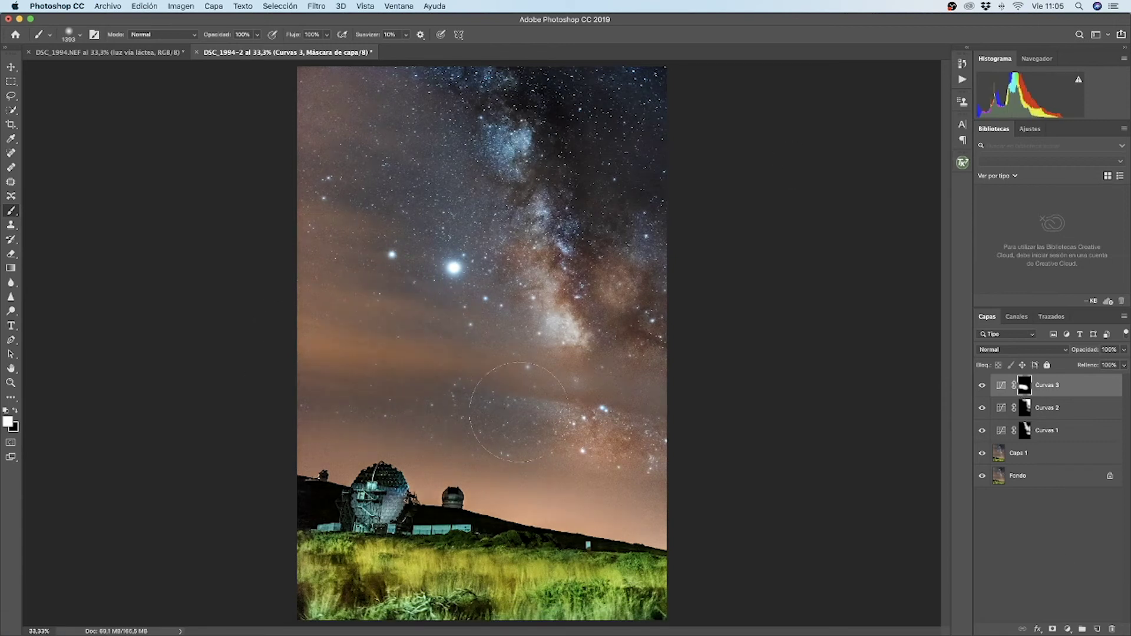
mouse_move(474, 302)
mouse_down()
mouse_move(439, 200)
mouse_move(433, 117)
mouse_move(466, 83)
mouse_up()
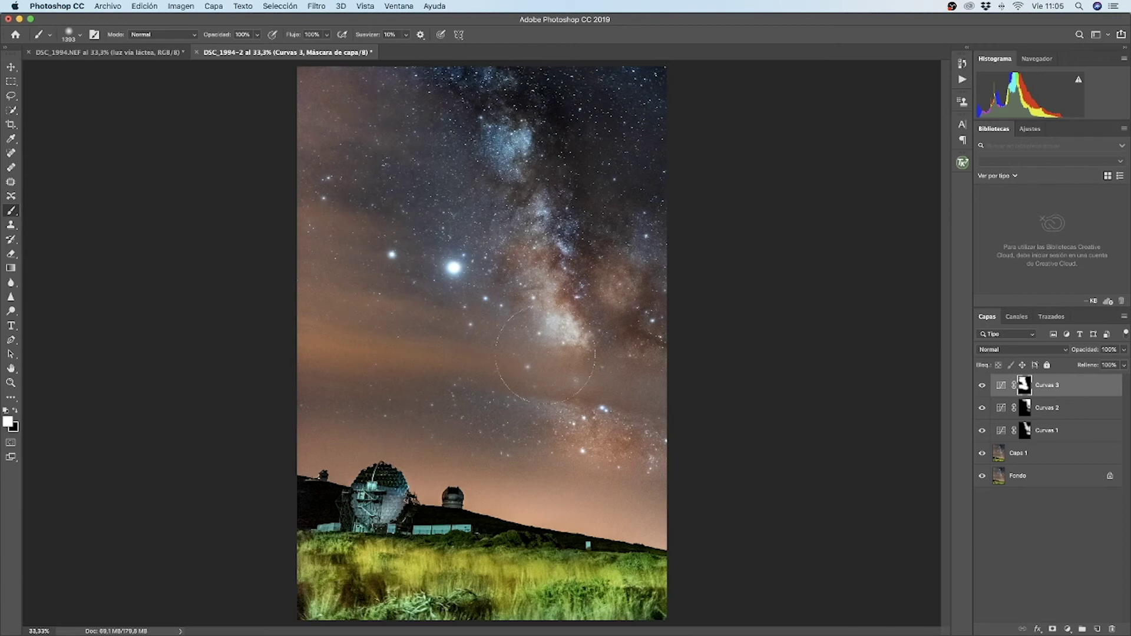
Soften the third Curves layer's mask by reapplying the last-used blur filter
click(1062, 386)
click(1025, 387)
click(316, 6)
click(327, 19)
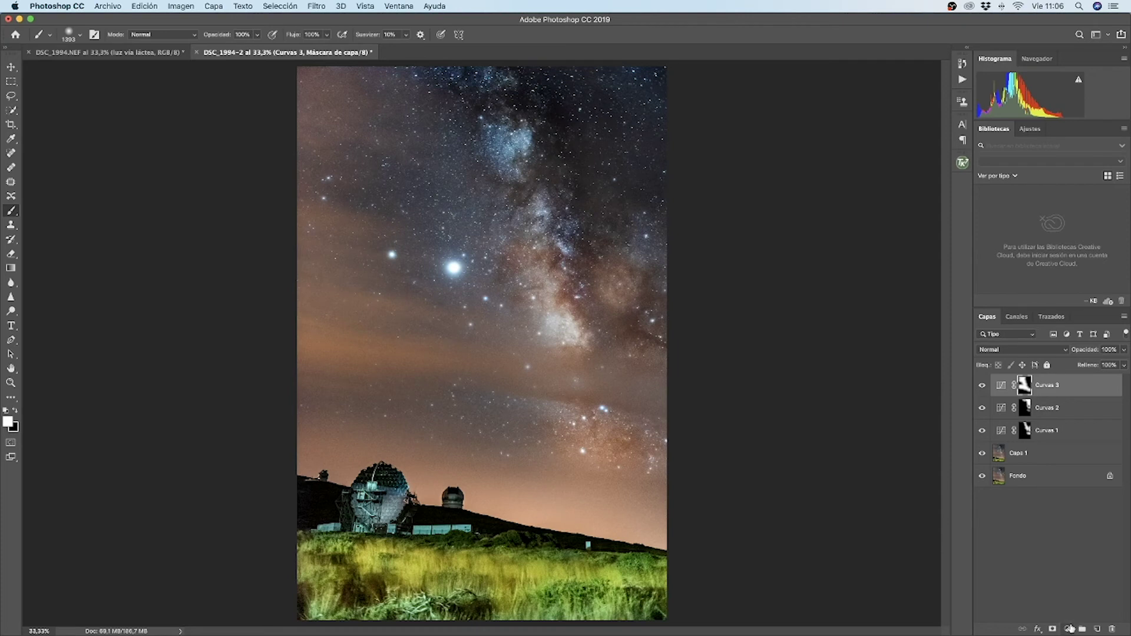
Add a Levels adjustment layer on top, brighten its highlights and check the layer's effect
click(1069, 629)
click(1079, 464)
drag(936, 281, 868, 282)
click(981, 386)
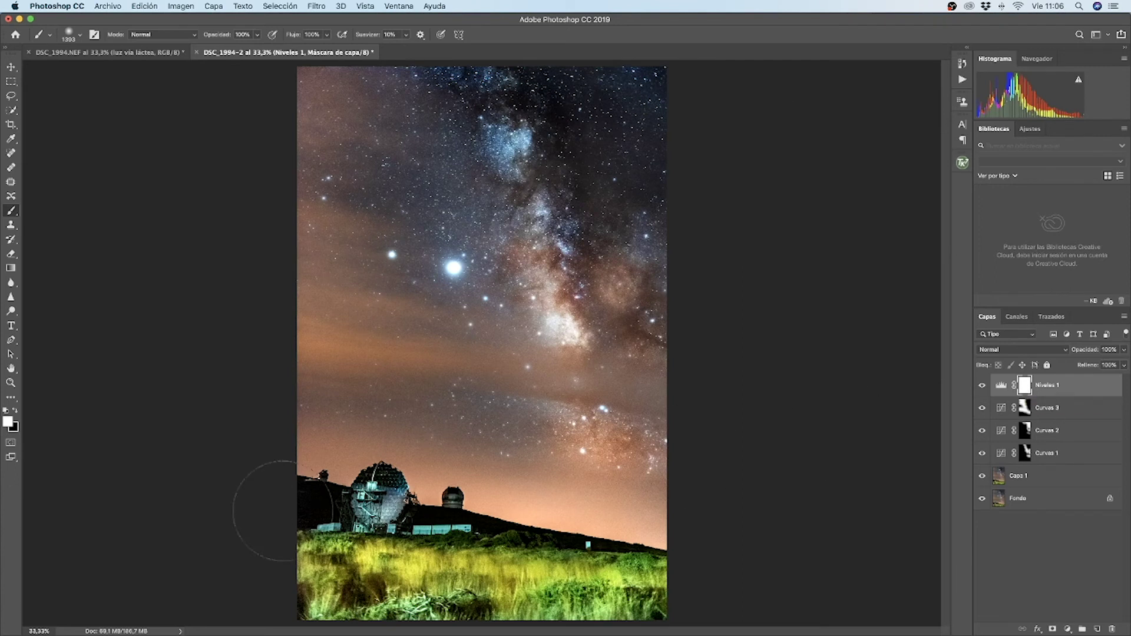
Paint the Levels mask black over the observatory and foreground, and soften the mask with a 197.1-pixel Gaussian Blur
key(x)
mouse_move(374, 505)
mouse_down()
mouse_move(624, 553)
mouse_move(630, 582)
mouse_move(401, 509)
mouse_move(581, 518)
mouse_up()
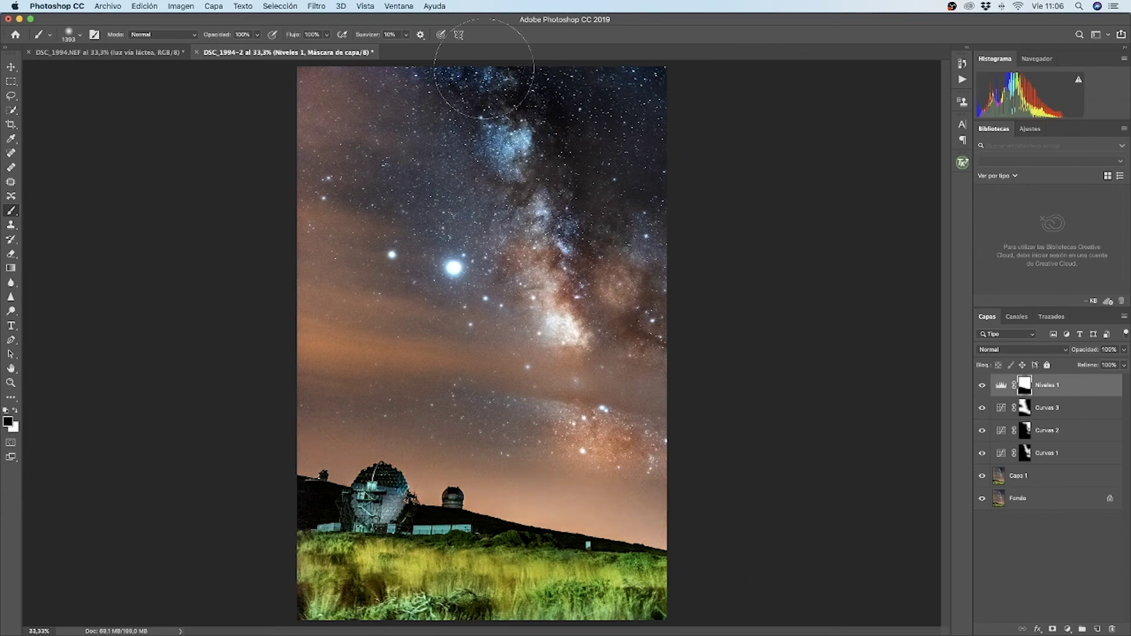
click(317, 6)
mouse_move(341, 137)
click(592, 211)
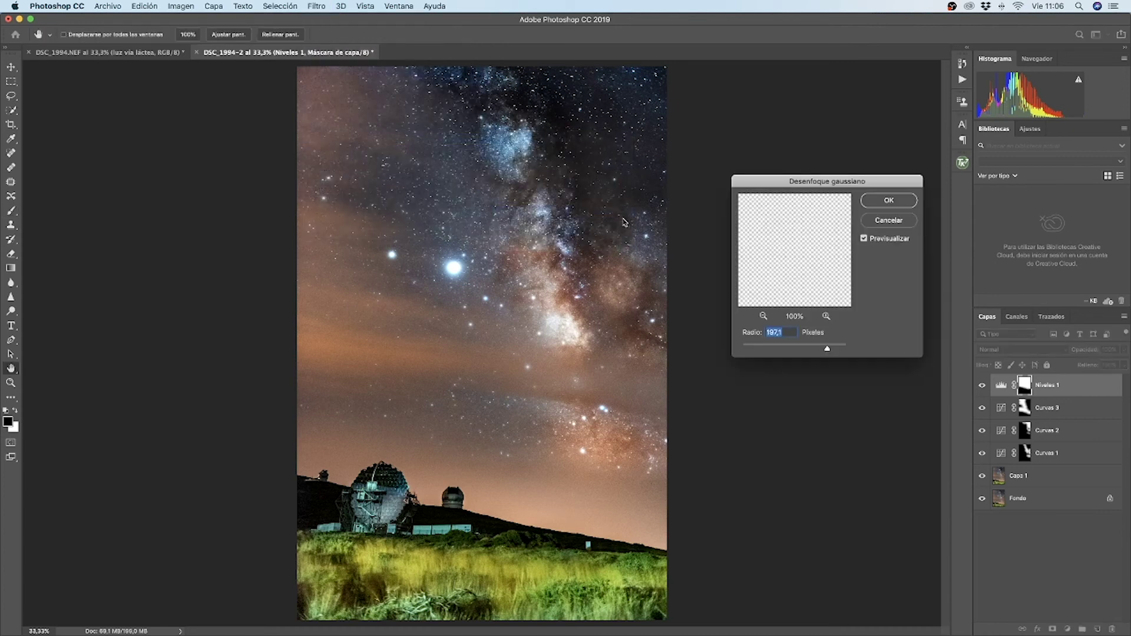
click(890, 200)
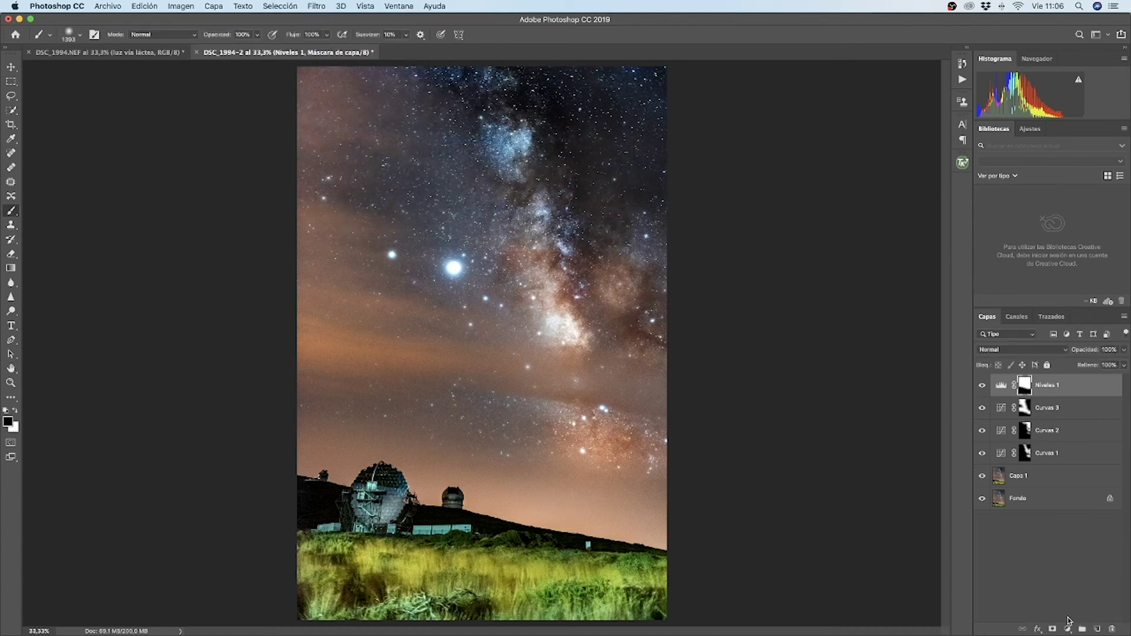
Add a Brightness/Contrast adjustment layer with brightness 4 and contrast 4
click(1067, 628)
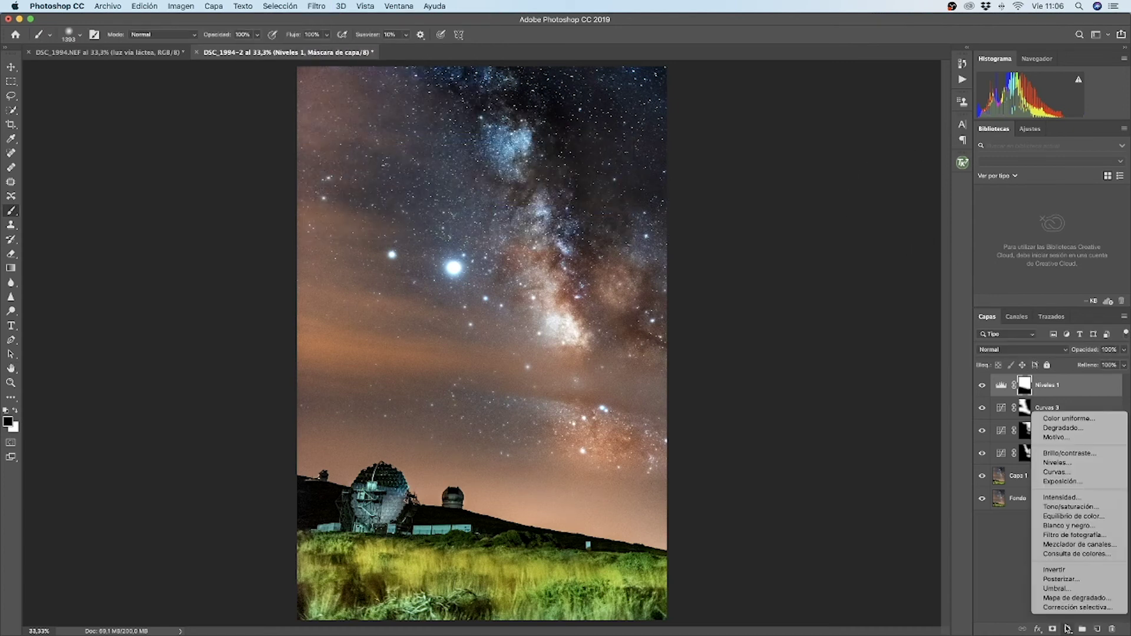
click(1071, 453)
drag(865, 251, 867, 230)
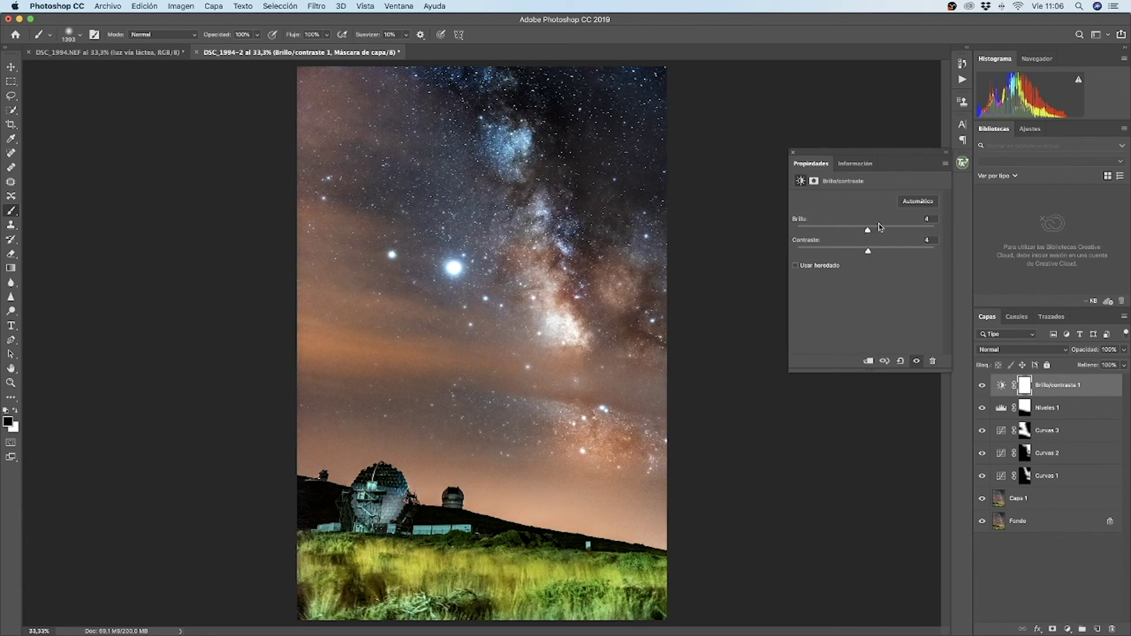
click(946, 156)
Add a fourth Curves adjustment layer with a raised RGB curve and invert its mask
click(1067, 629)
click(1060, 473)
drag(721, 273, 720, 259)
click(766, 164)
click(767, 163)
key(ctrl+i)
click(792, 152)
Paint the fourth Curves layer's mask white over the foreground, trim it with black along the grass, and compare the layer on and off
key(x)
mouse_move(395, 575)
mouse_down()
mouse_move(368, 568)
mouse_move(327, 507)
mouse_move(585, 599)
mouse_up()
key(x)
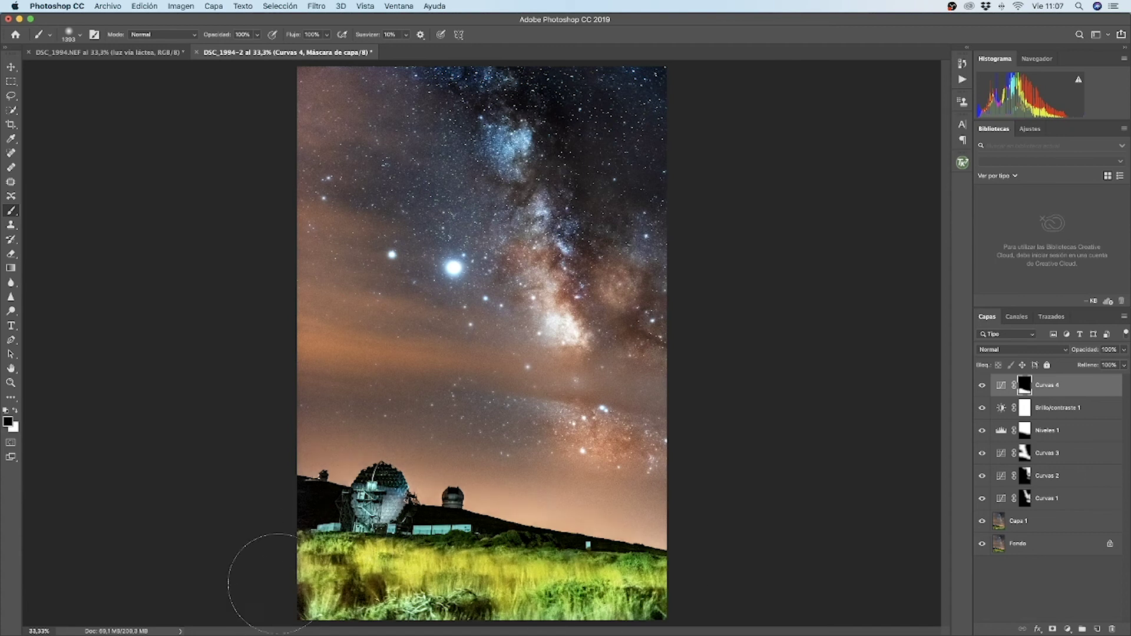
drag(253, 575, 636, 589)
key(x)
mouse_move(557, 467)
mouse_down()
mouse_move(475, 476)
mouse_move(501, 500)
mouse_up()
click(503, 493)
key(x)
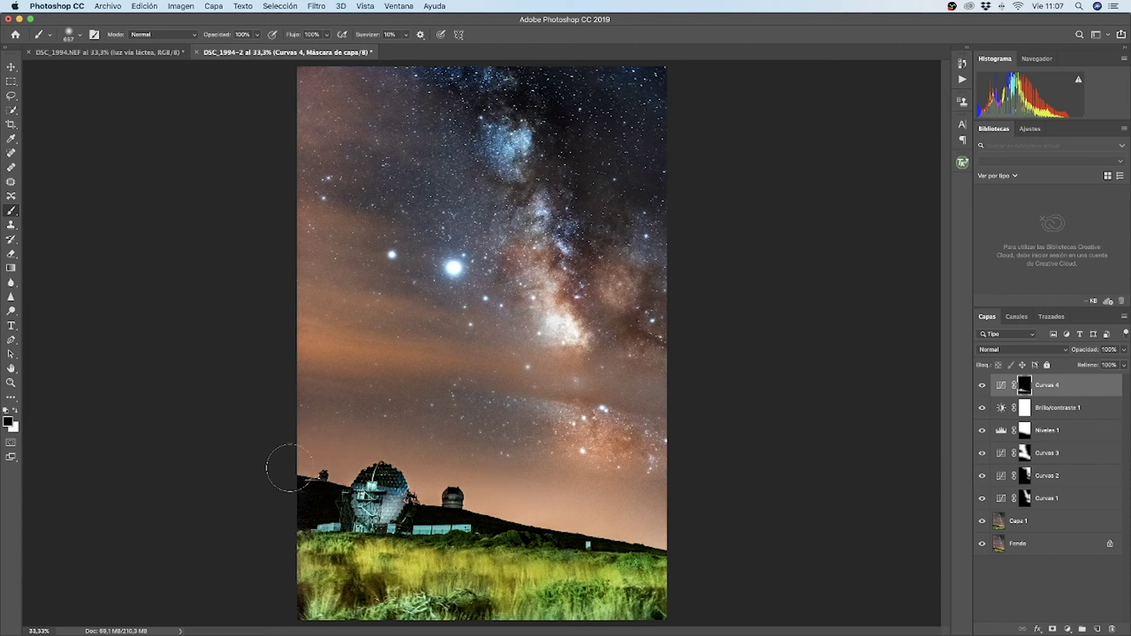
click(981, 385)
click(981, 386)
click(982, 390)
click(982, 389)
Add a Hue/Saturation adjustment layer targeting Reds, with hue -10 and saturation -45
click(1067, 627)
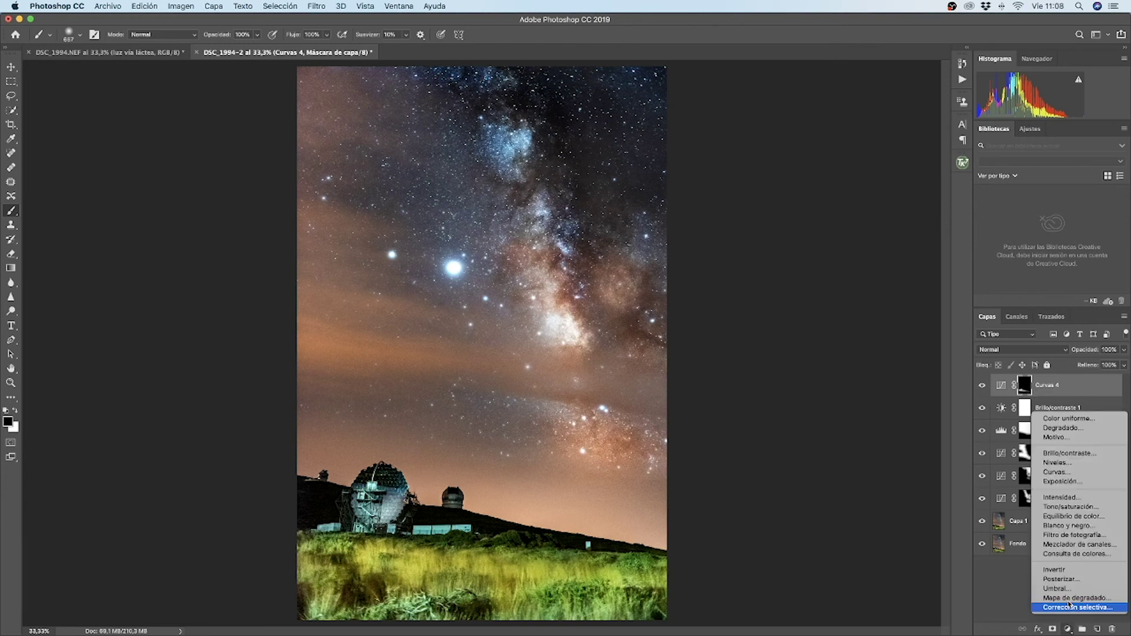
click(1067, 505)
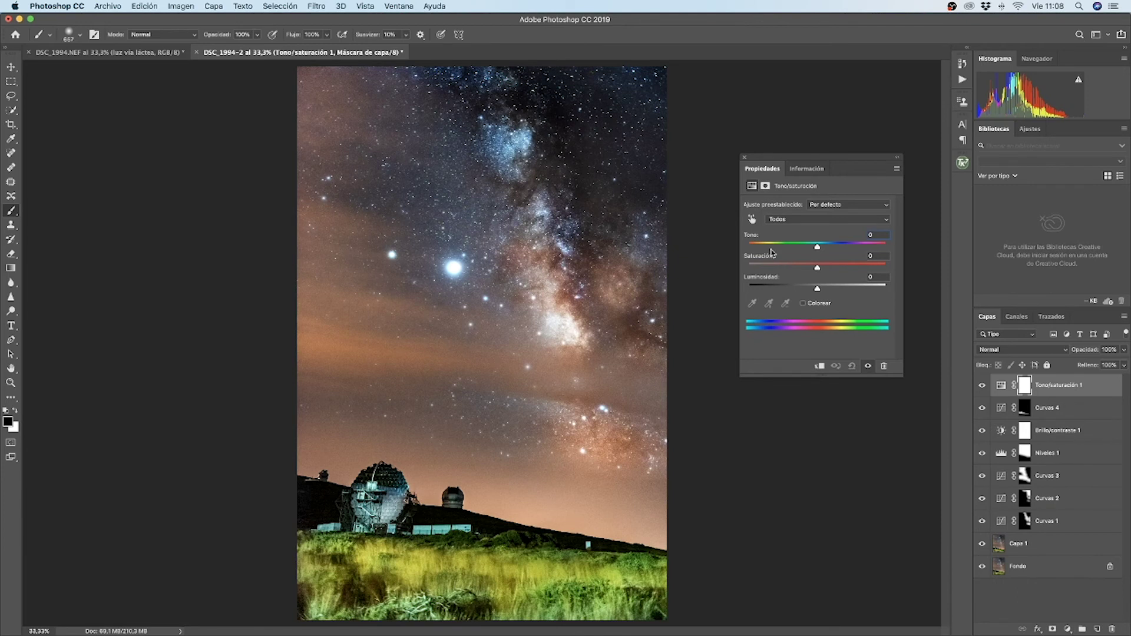
click(813, 221)
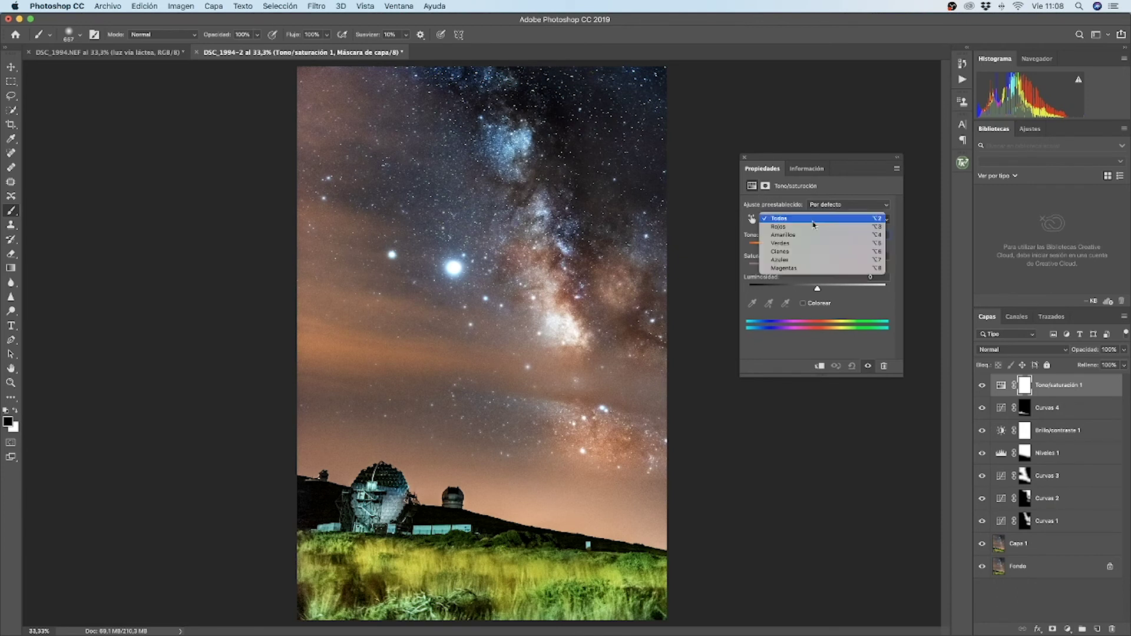
click(805, 227)
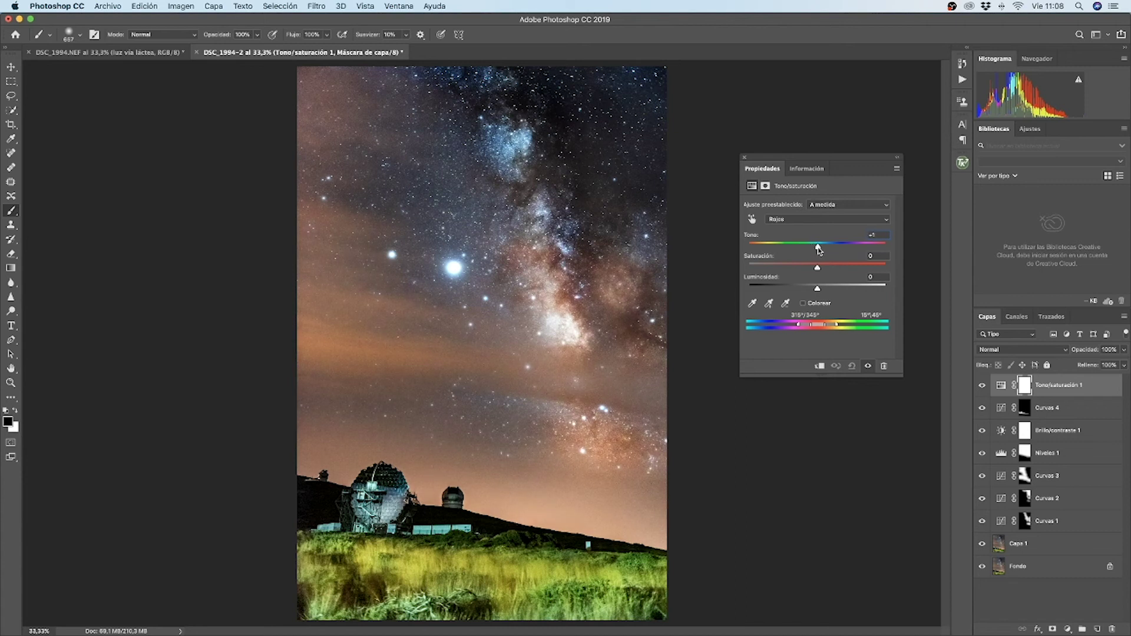
drag(812, 250, 809, 250)
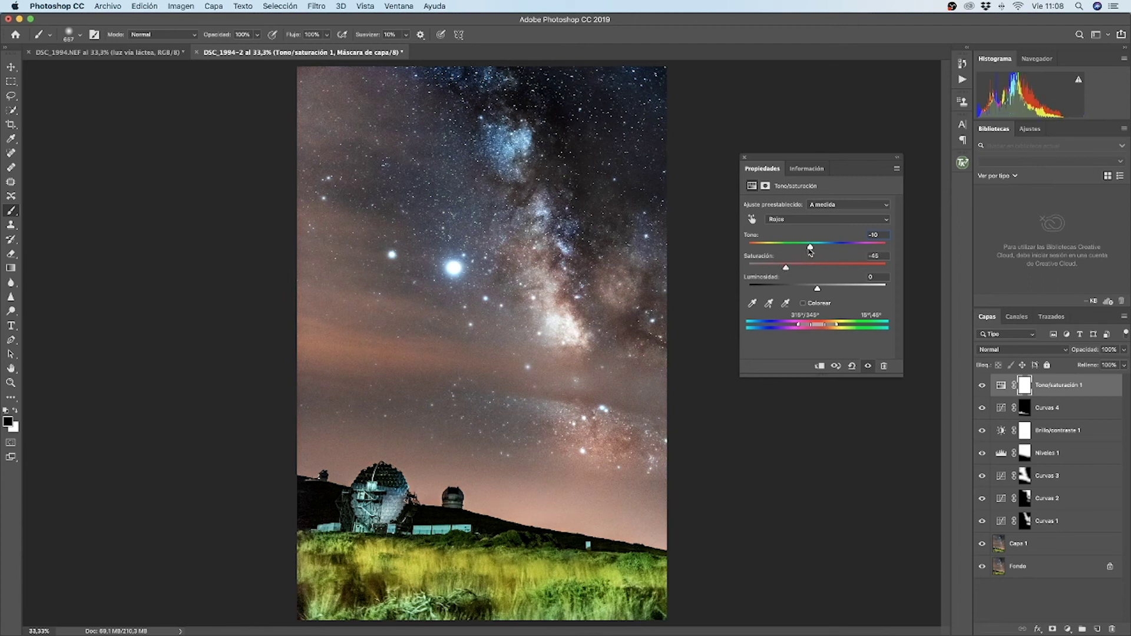
Widen the Hue/Saturation color range into the magentas and blues, and set hue to -23 and lightness to -41
drag(814, 250, 819, 250)
mouse_move(812, 290)
mouse_down()
mouse_move(796, 290)
mouse_move(776, 322)
mouse_up()
drag(818, 249, 786, 268)
mouse_move(803, 289)
mouse_down()
mouse_move(775, 288)
mouse_move(789, 289)
mouse_up()
drag(823, 249, 803, 251)
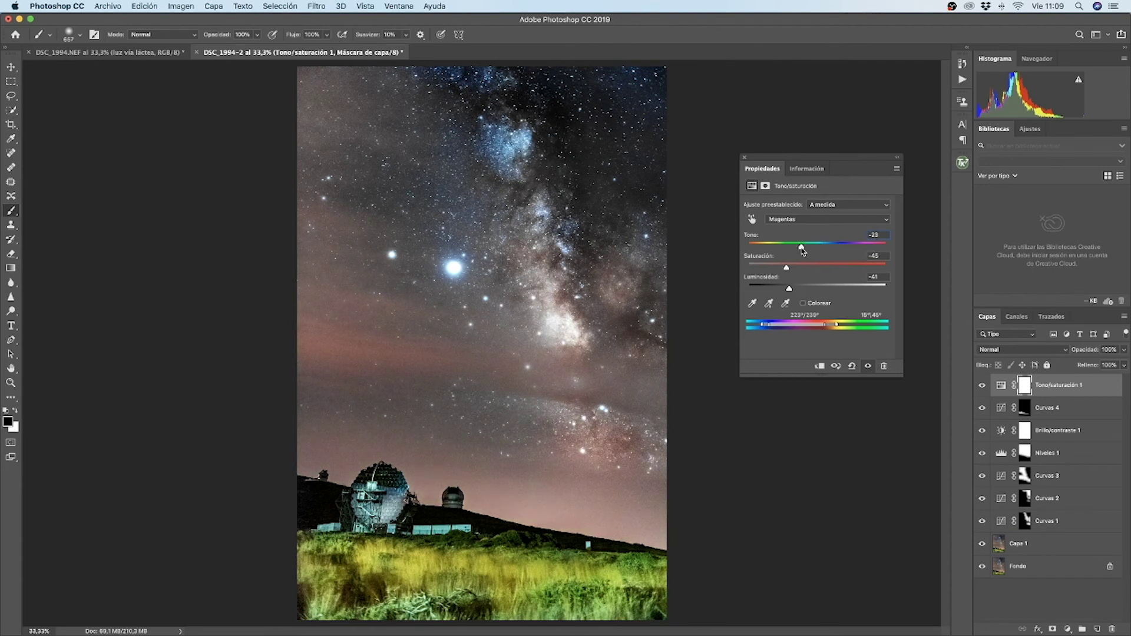
click(743, 157)
Paint the Hue/Saturation mask black over the Milky Way, and soften the mask with the last-used blur
drag(637, 348, 718, 353)
mouse_move(592, 421)
mouse_down()
mouse_move(611, 359)
mouse_move(556, 247)
mouse_move(662, 300)
mouse_up()
key(x)
drag(629, 367, 572, 380)
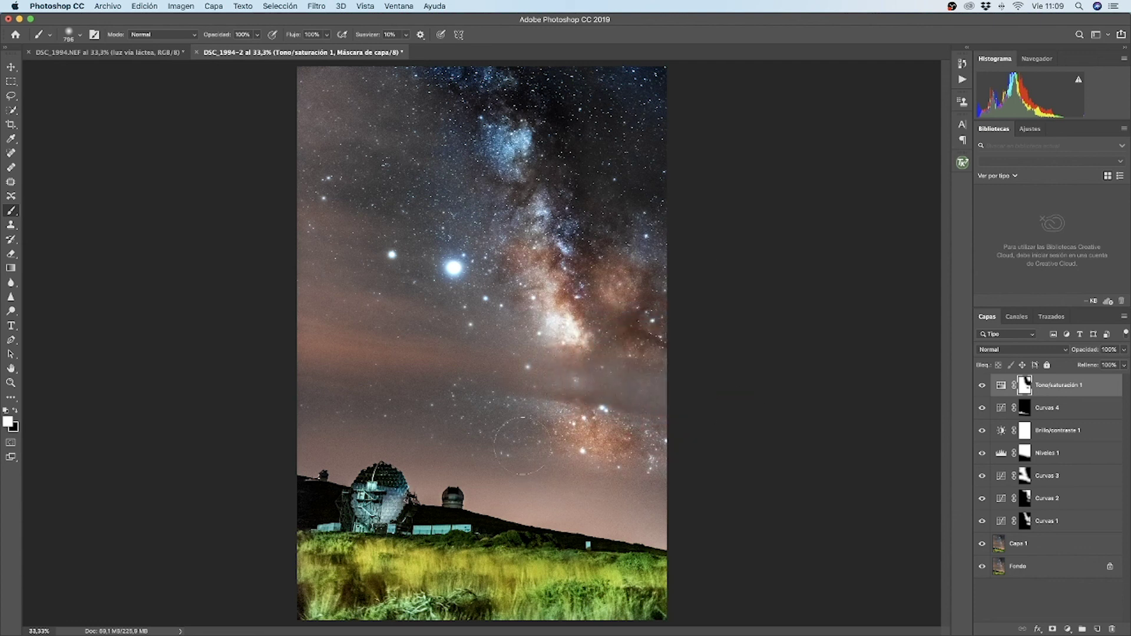
click(315, 6)
click(316, 6)
Readjust the Hue/Saturation layer's Magentas hue, and lower the layer's opacity to 63%
double_click(1000, 385)
click(816, 219)
click(802, 268)
click(801, 219)
click(802, 178)
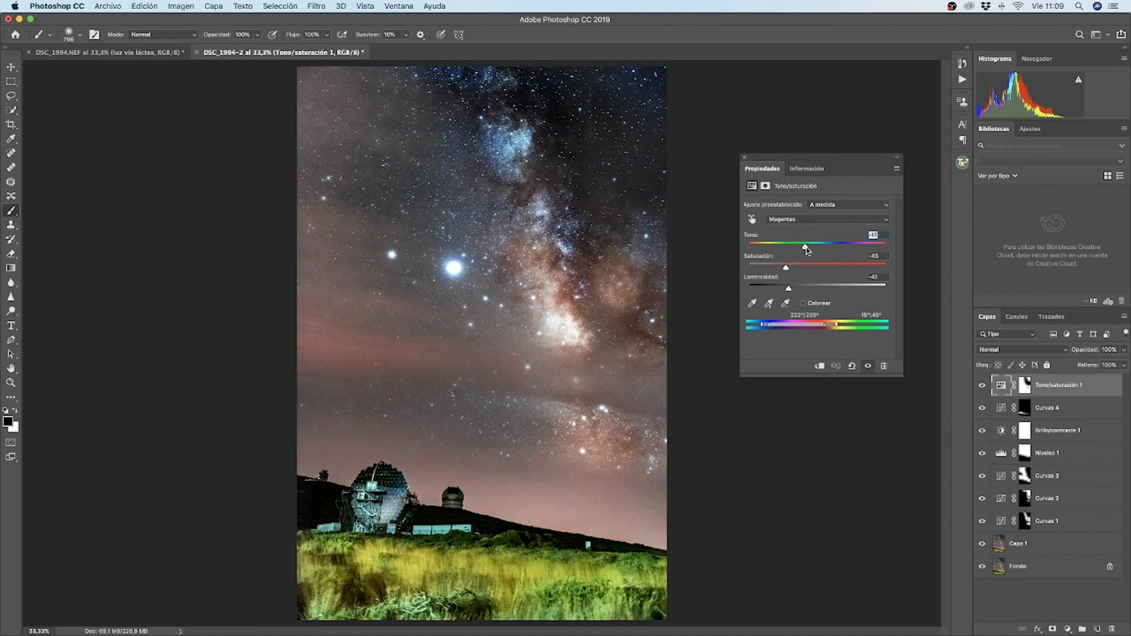
drag(797, 267, 785, 288)
drag(805, 247, 810, 250)
click(746, 159)
drag(1123, 349, 1103, 364)
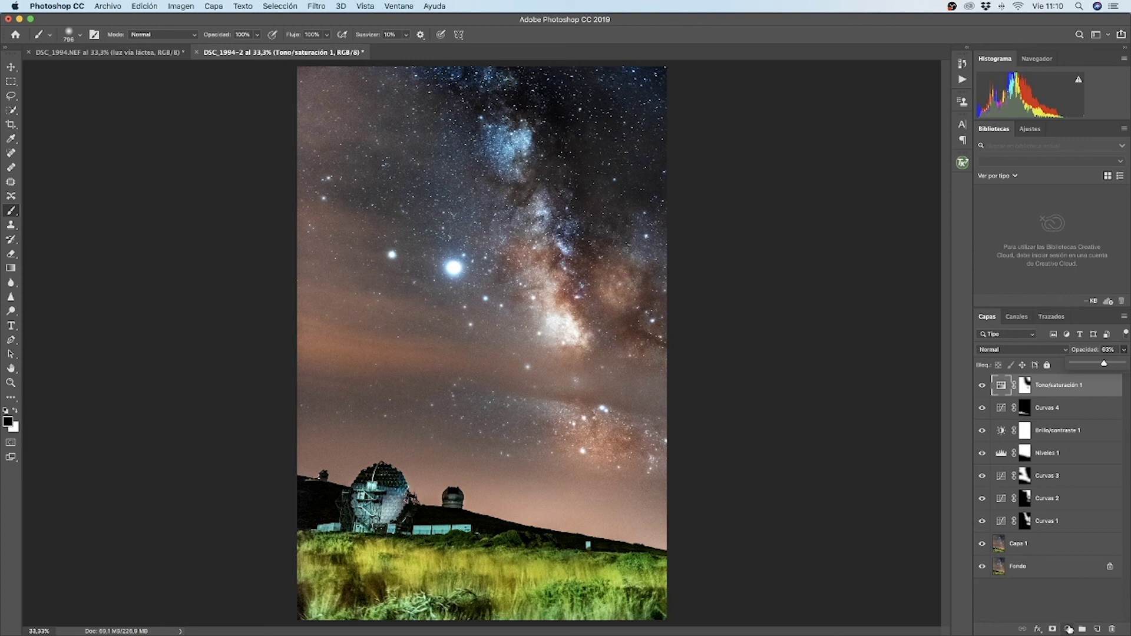
Add a fifth Curves adjustment layer that lifts the black point to an output of about 16 while anchoring shadows and highlights
click(1068, 628)
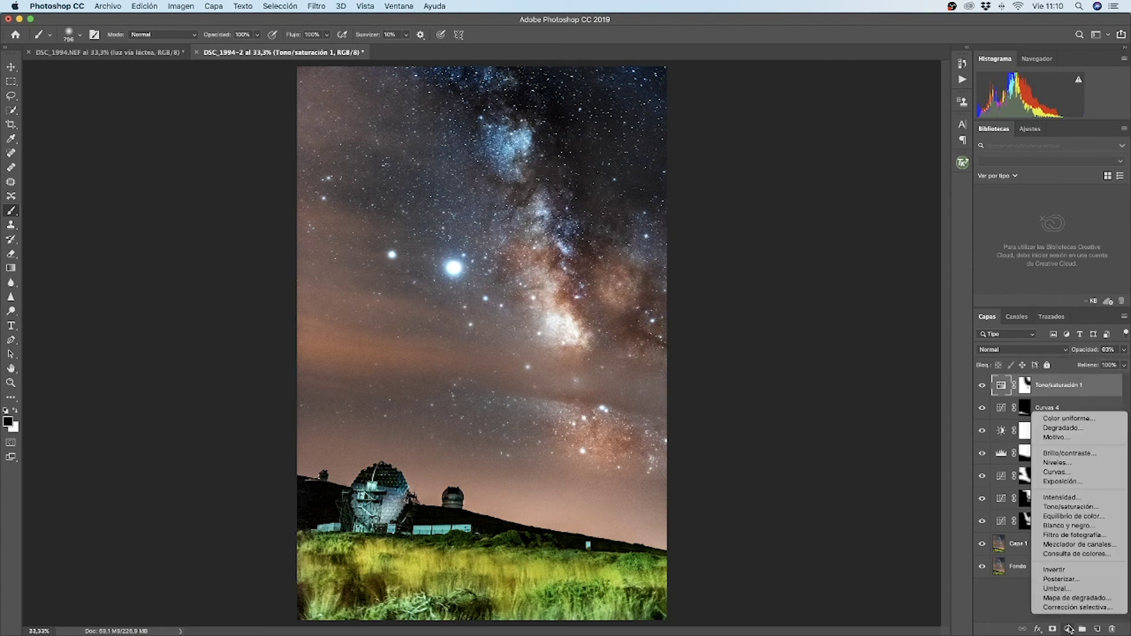
click(1074, 473)
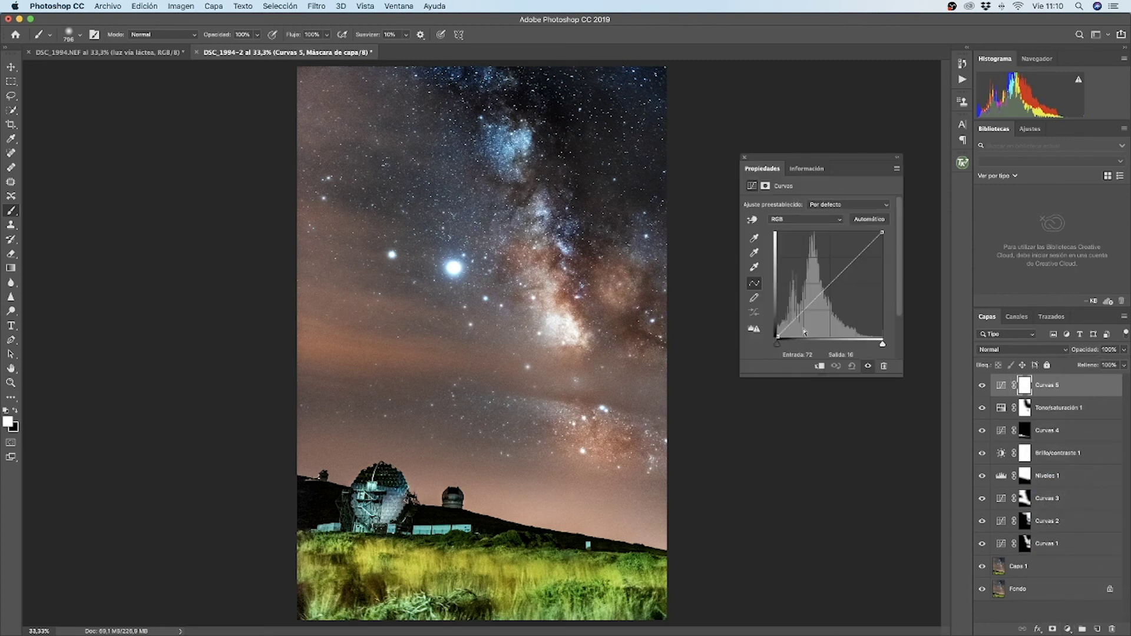
click(795, 318)
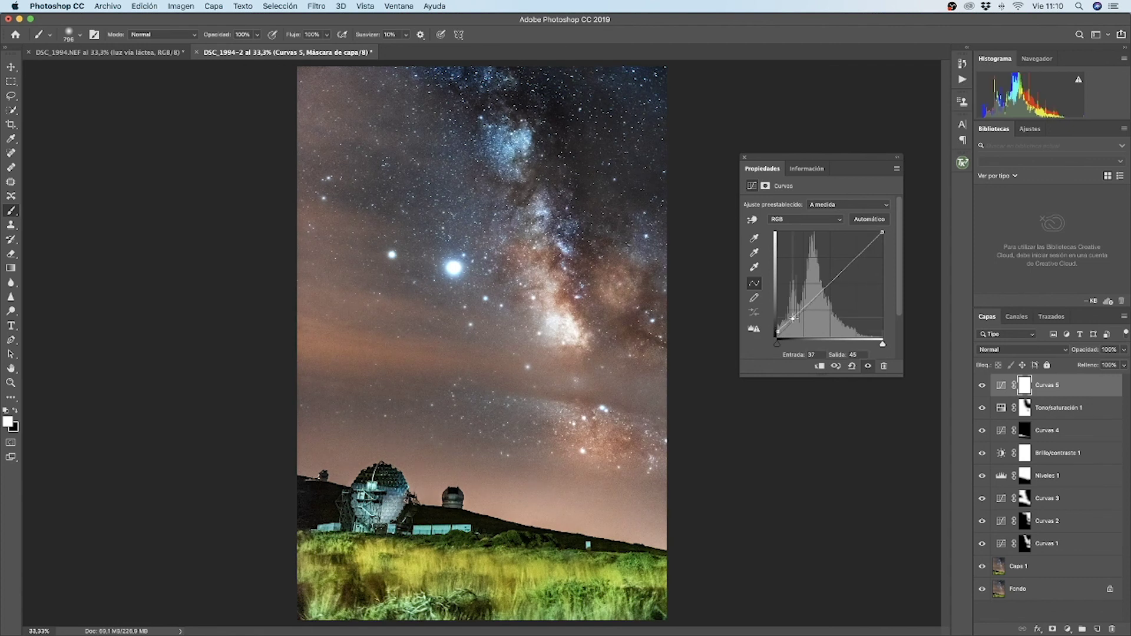
click(837, 276)
drag(794, 319, 778, 329)
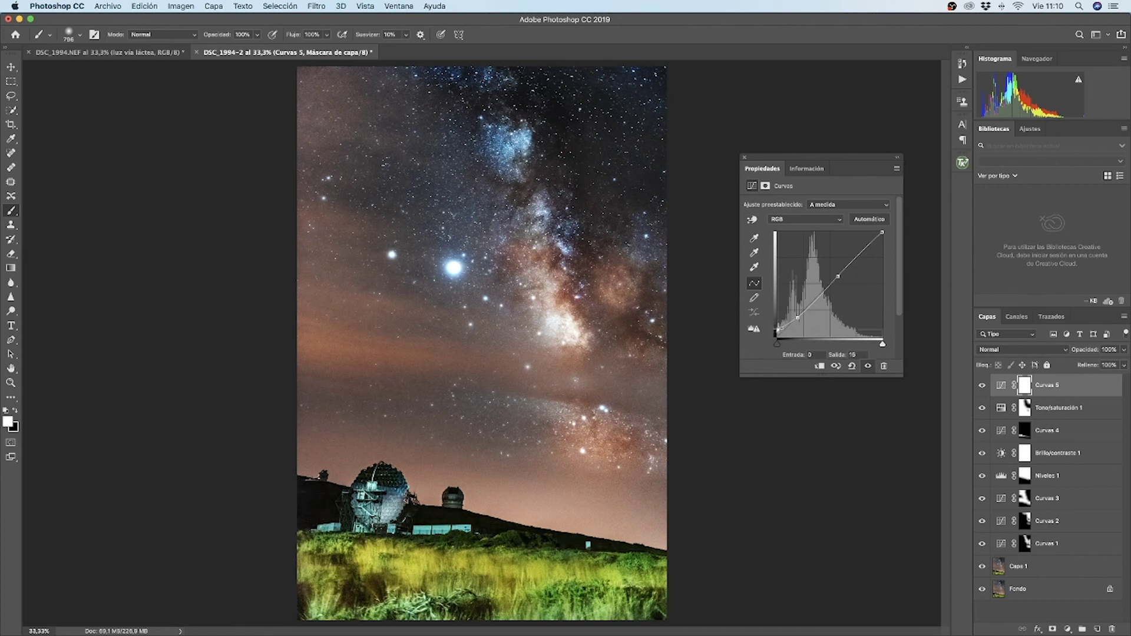
click(744, 157)
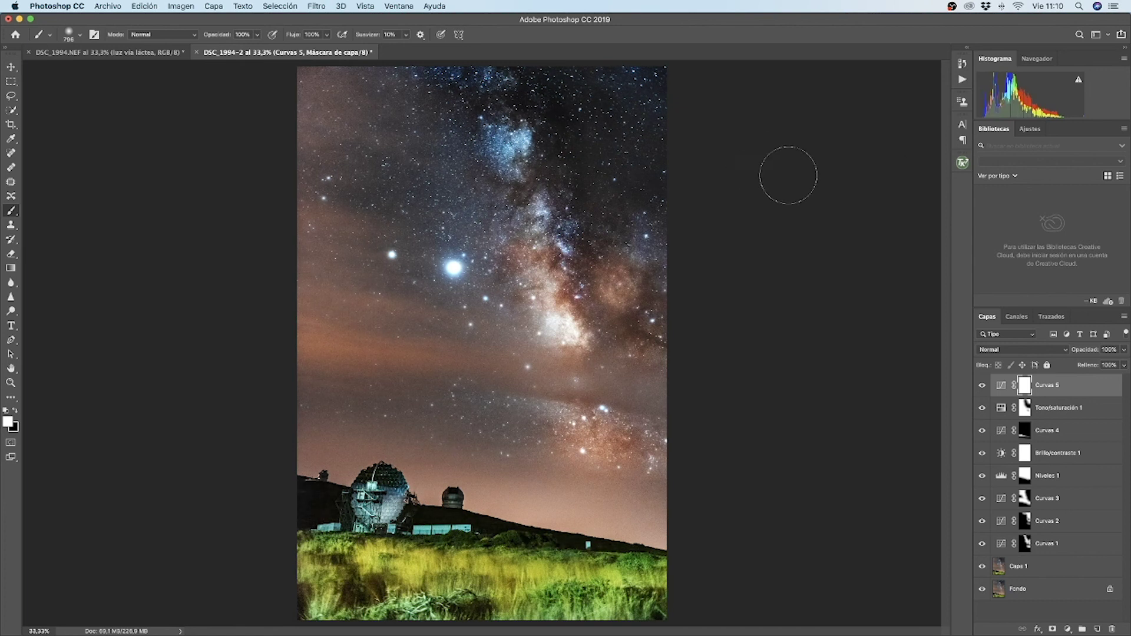
Compare the original background layer with the fully edited photo by repeatedly isolating the background
click(980, 589)
click(980, 590)
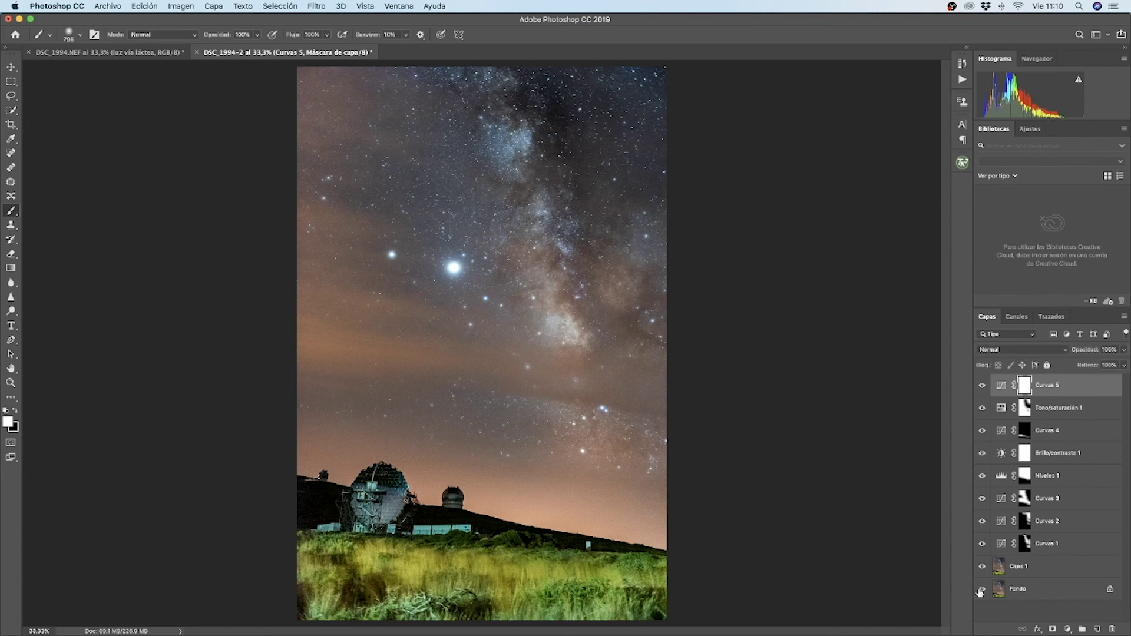
click(979, 589)
click(980, 589)
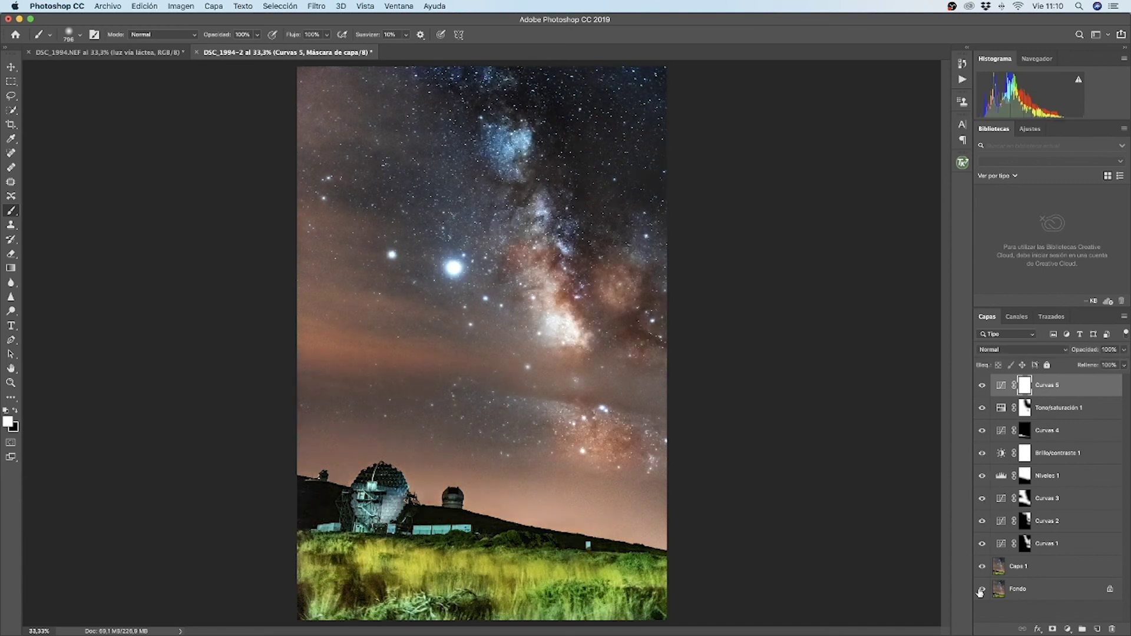
alt+click(980, 589)
alt+click(980, 590)
alt+click(980, 590)
alt+click(980, 590)
alt+click(980, 590)
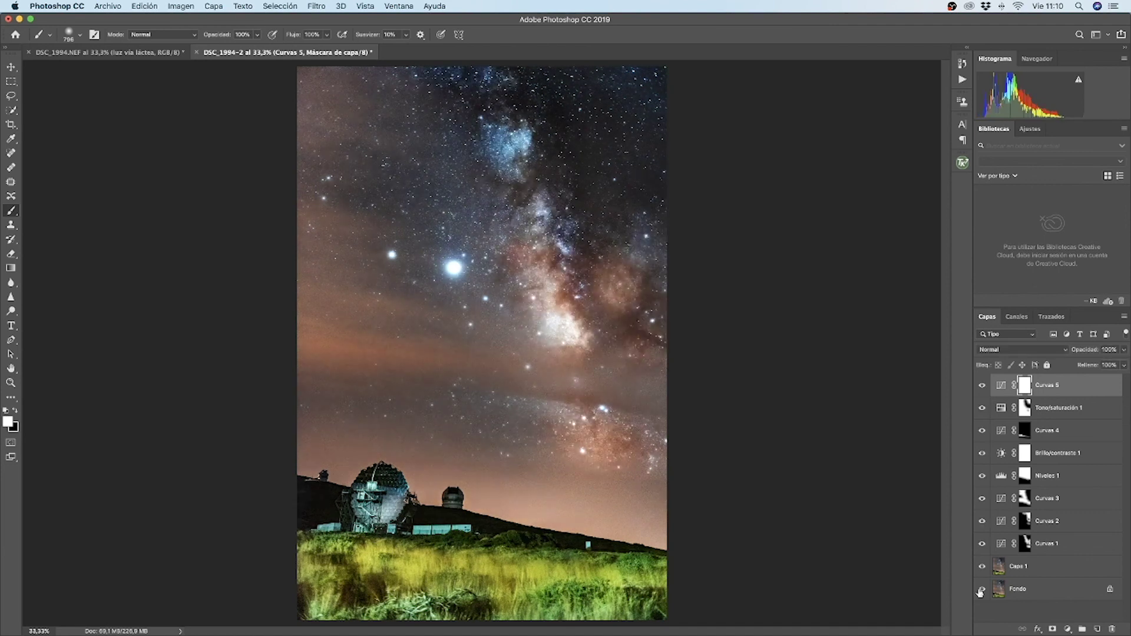